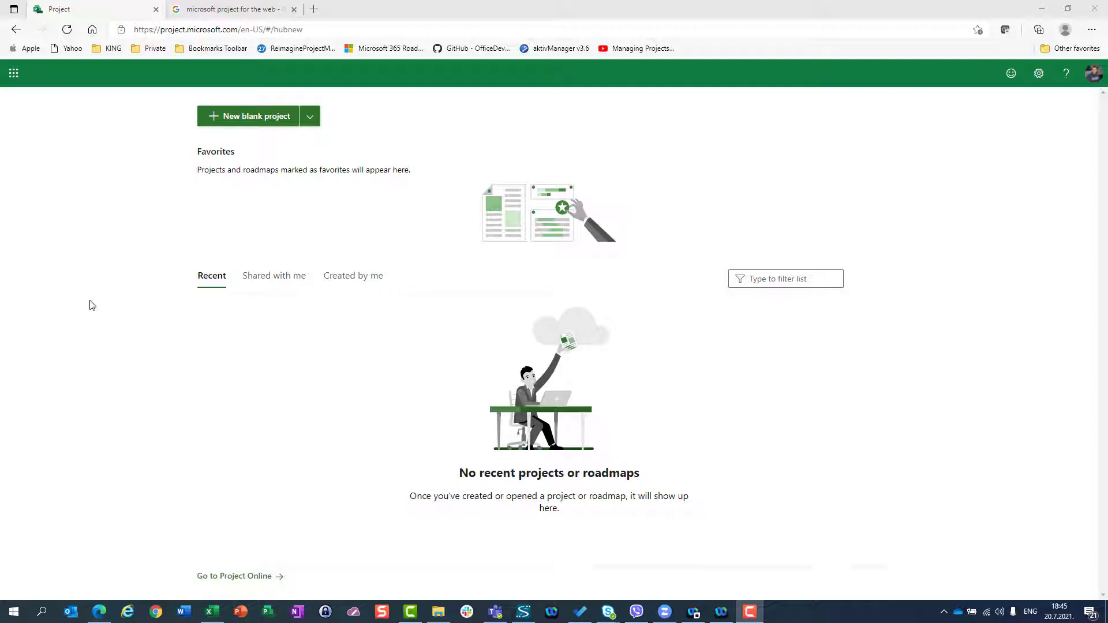
- Create a new blank project from the Project home page
left_click(249, 124)
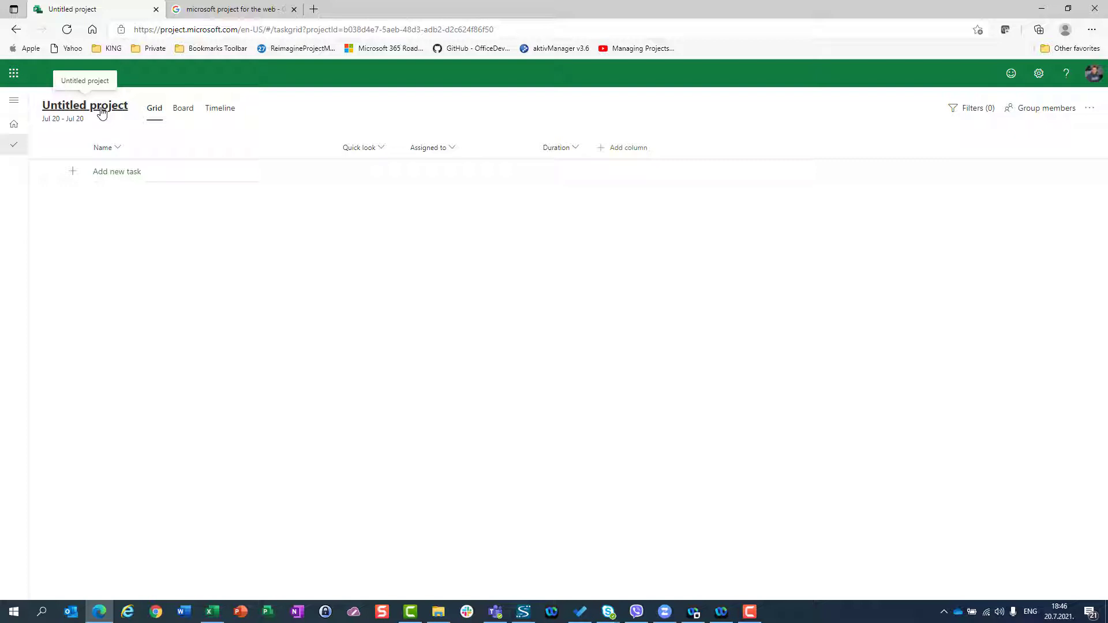
- Replace the project name in the details panel with 'My first Project for the web'
left_click(101, 111)
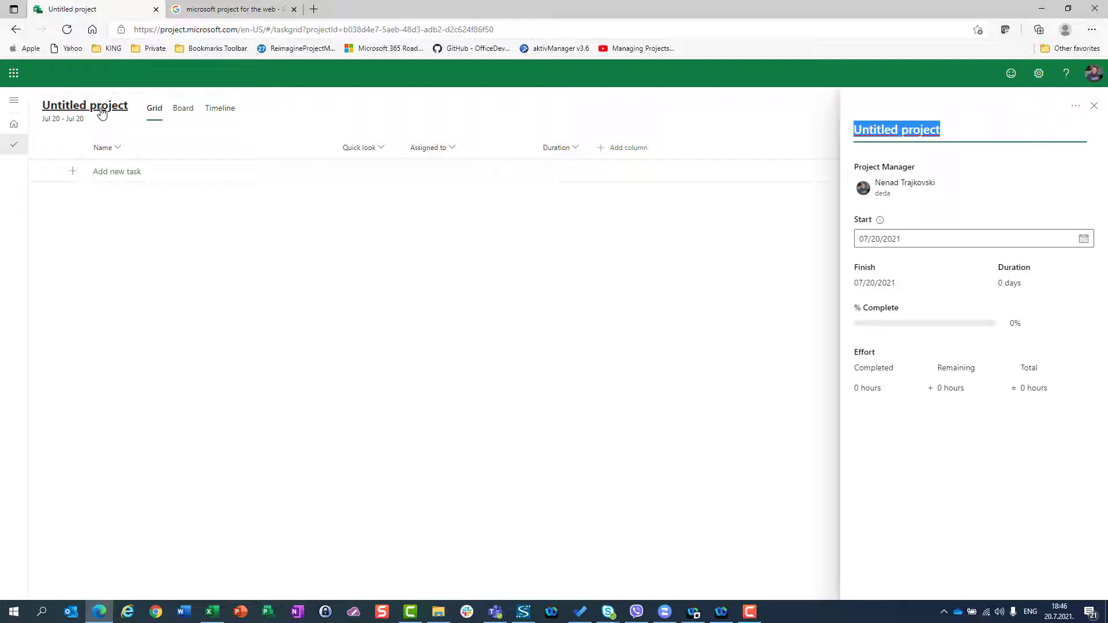
left_click(965, 125)
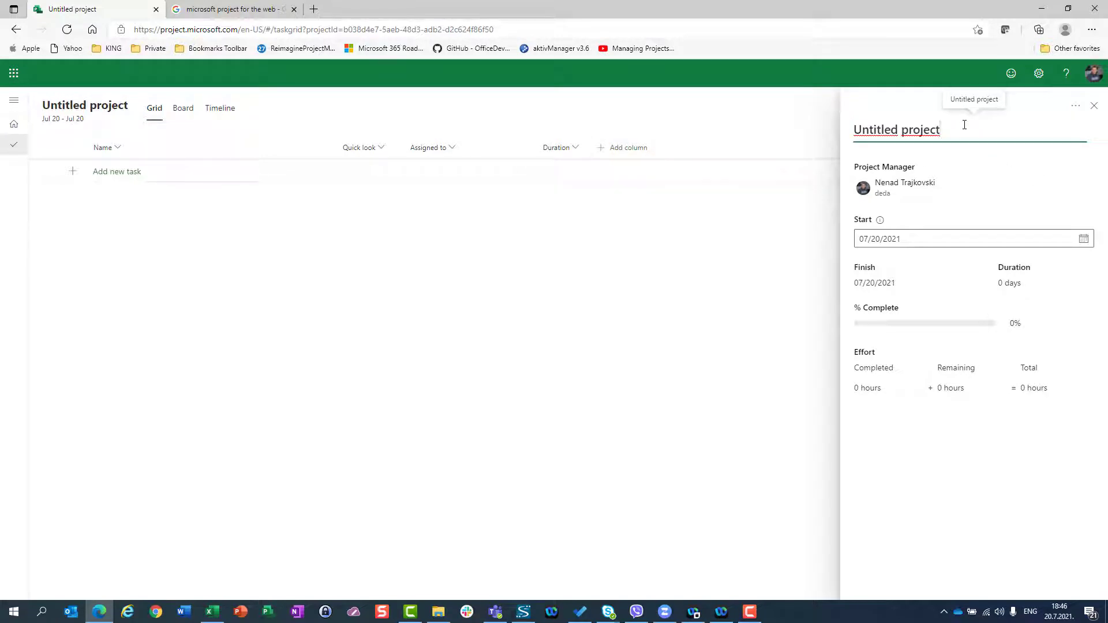
triple_click(964, 124)
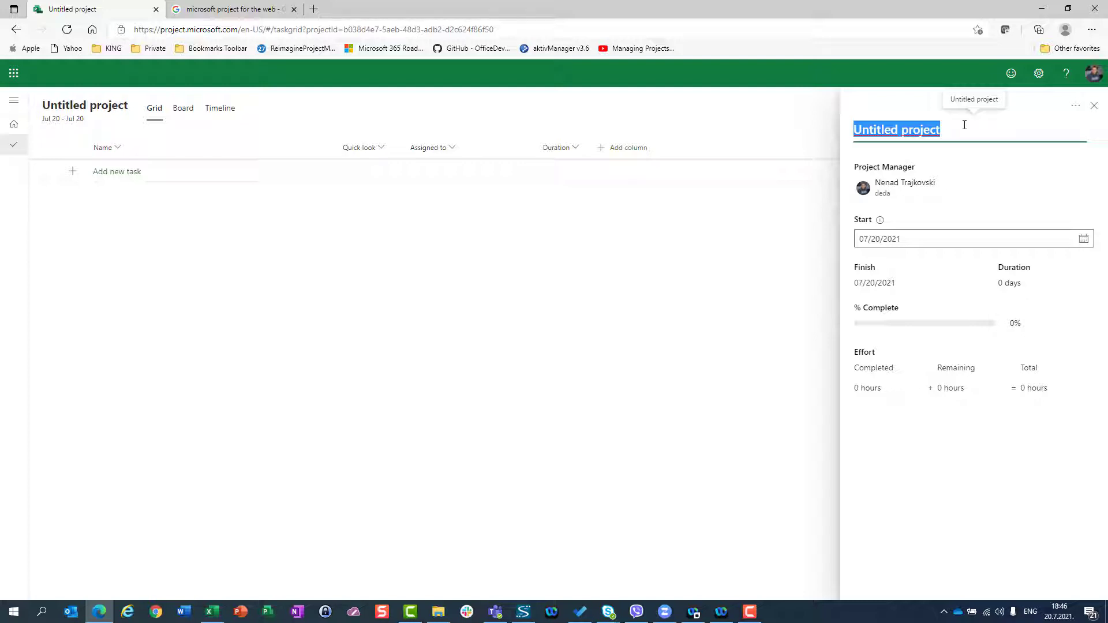
type("M")
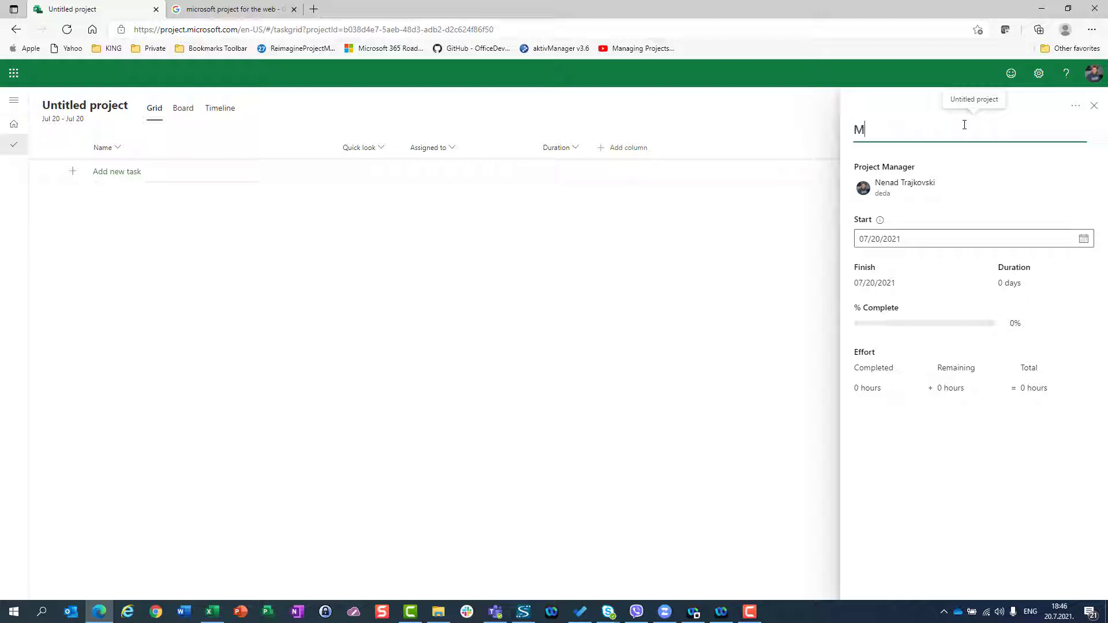
type("y first Project for the ")
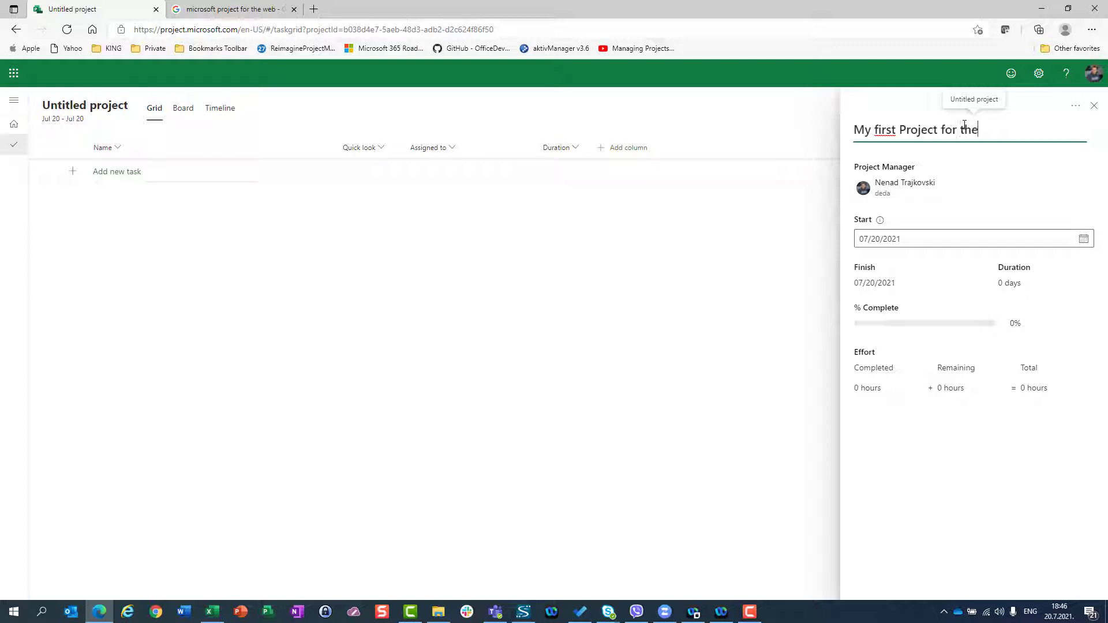
type("Web")
key("BackSpace")
type("web")
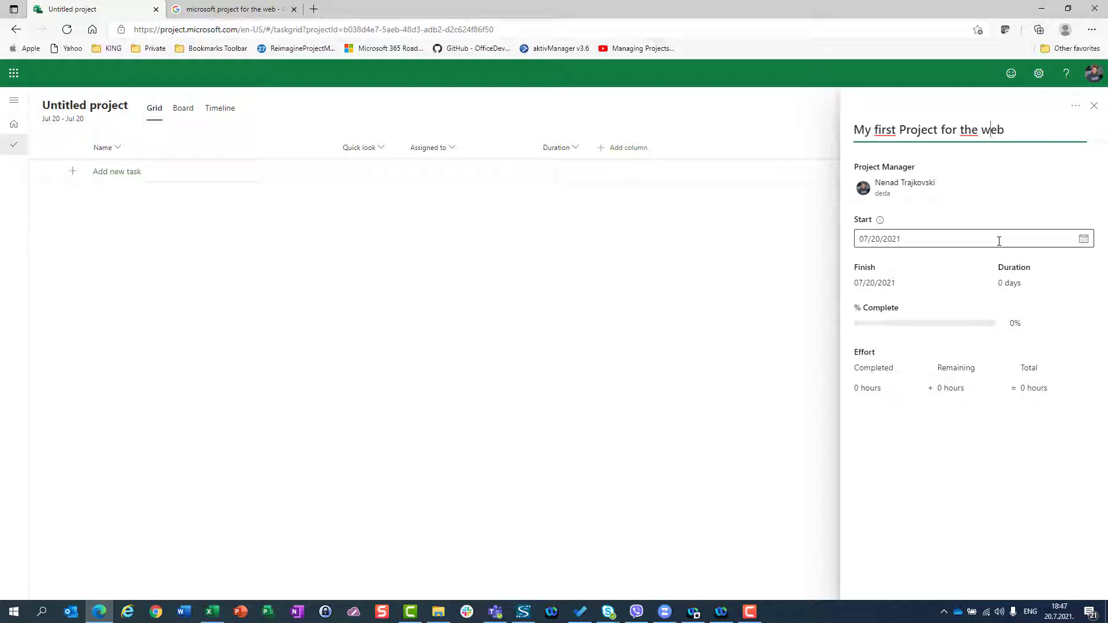
- Change the project start date to 08/02/2021 with the calendar picker
left_click(1083, 240)
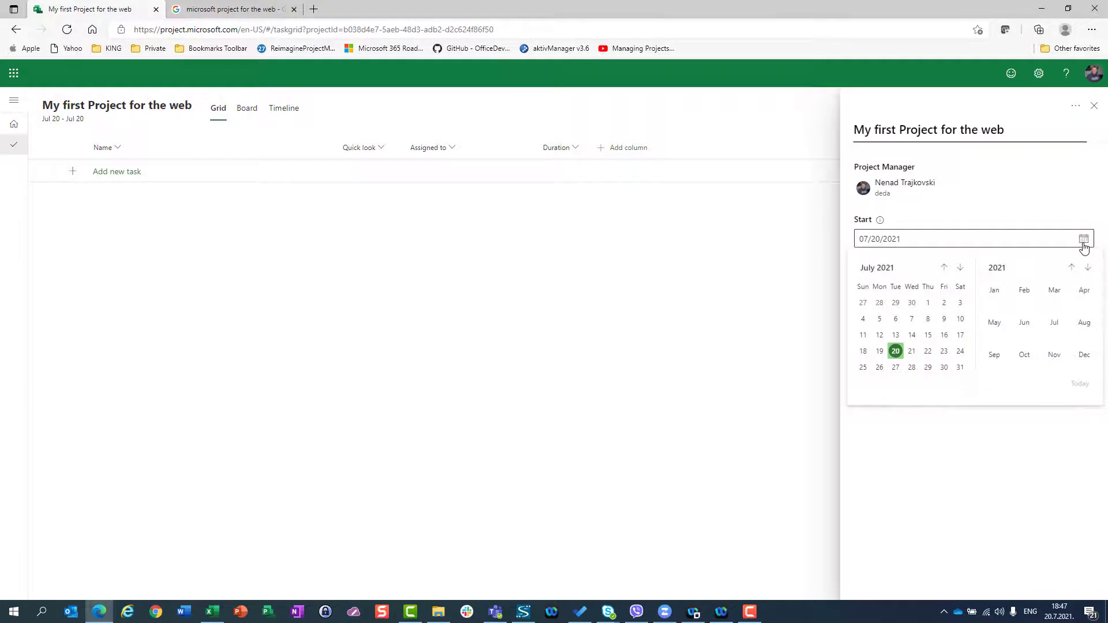
left_click(960, 268)
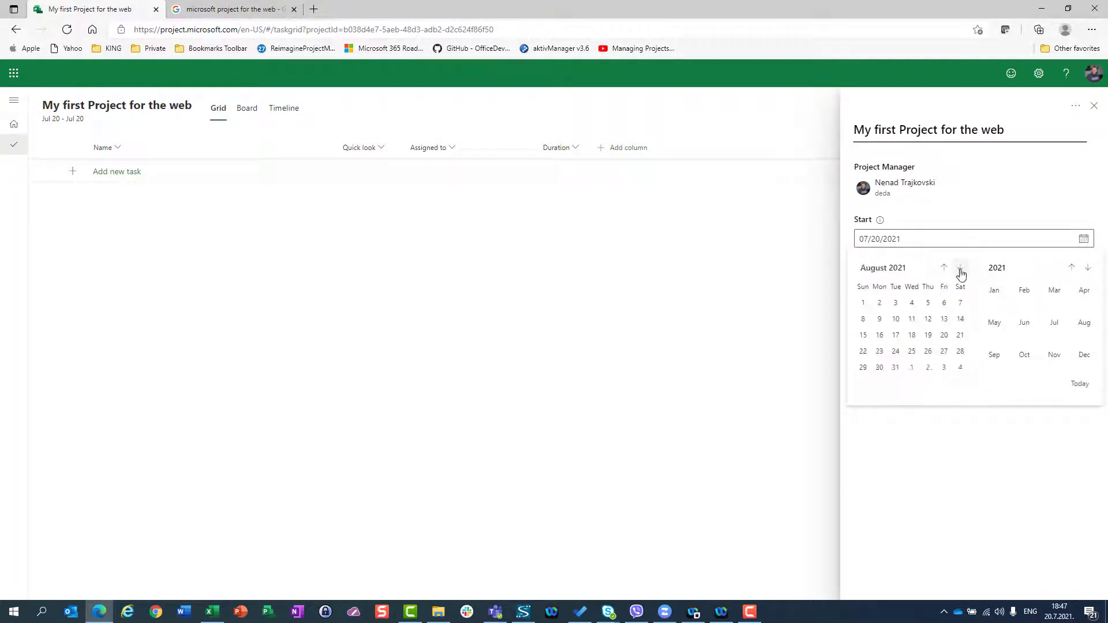
left_click(879, 304)
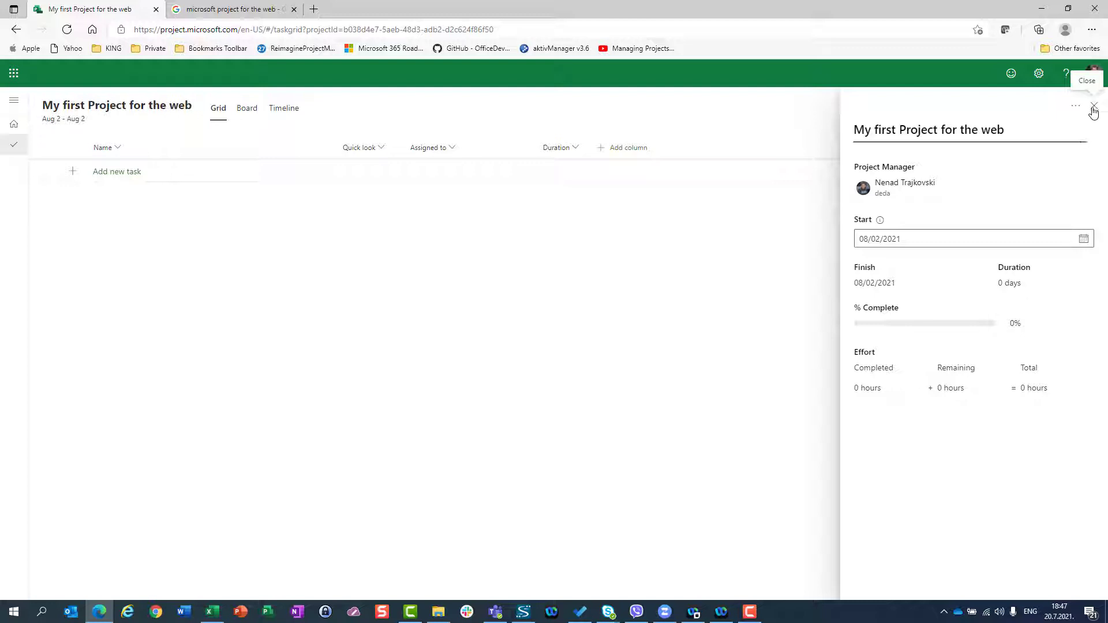
left_click(1094, 110)
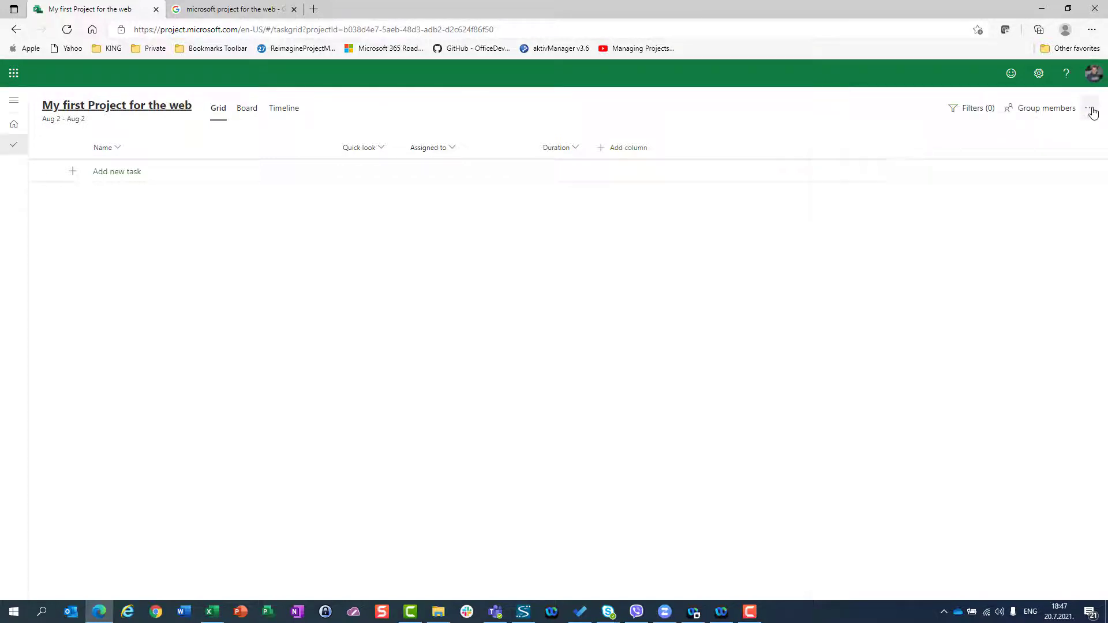
left_click(120, 113)
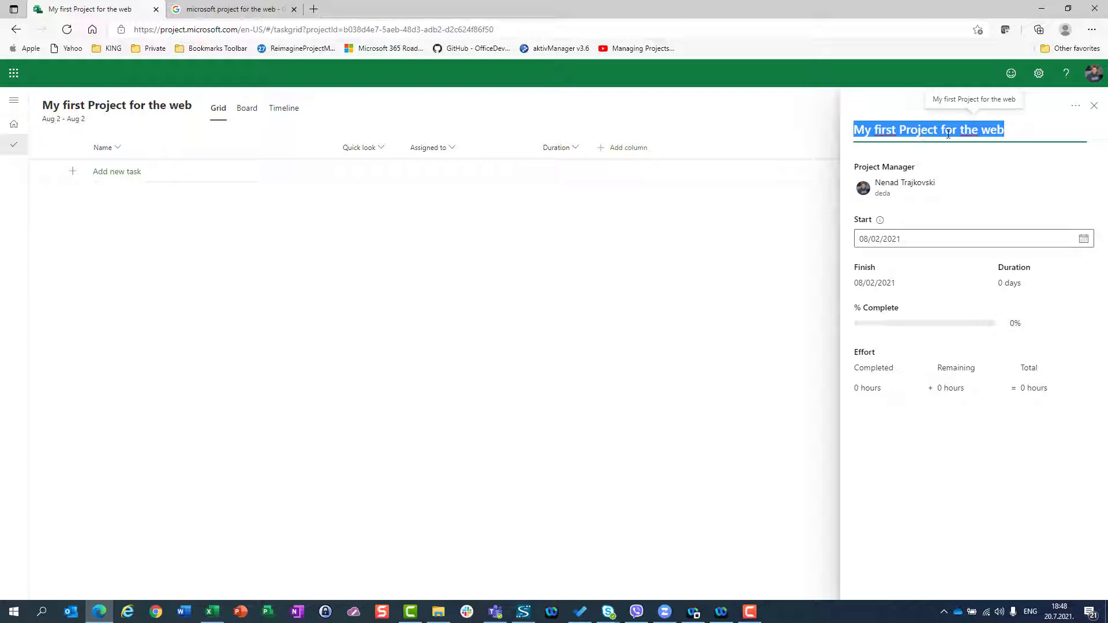
left_click(1094, 105)
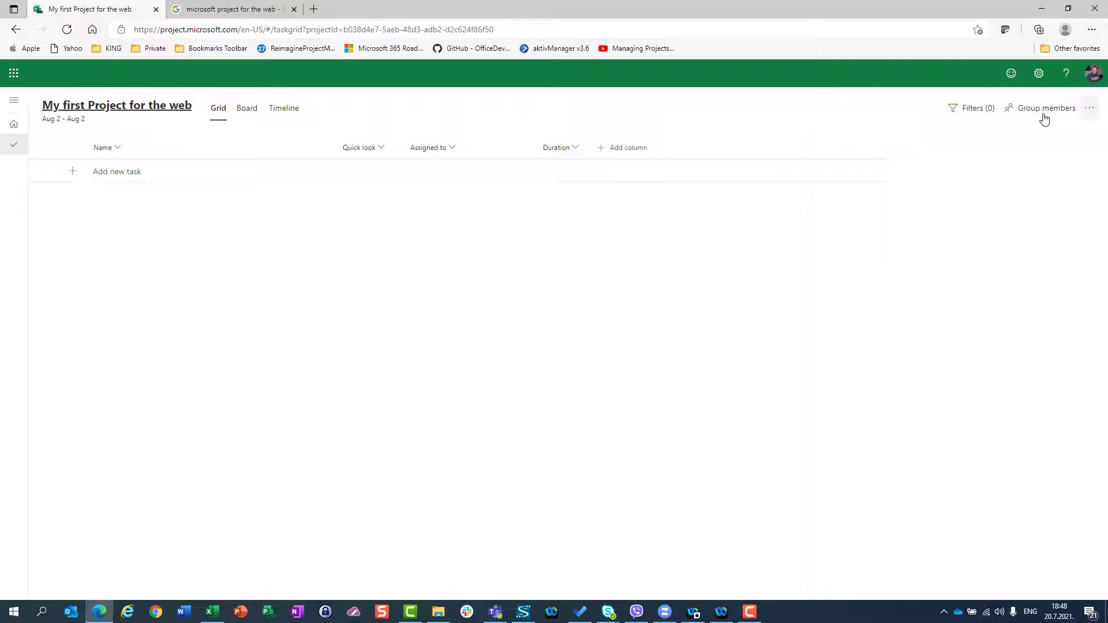
left_click(15, 29)
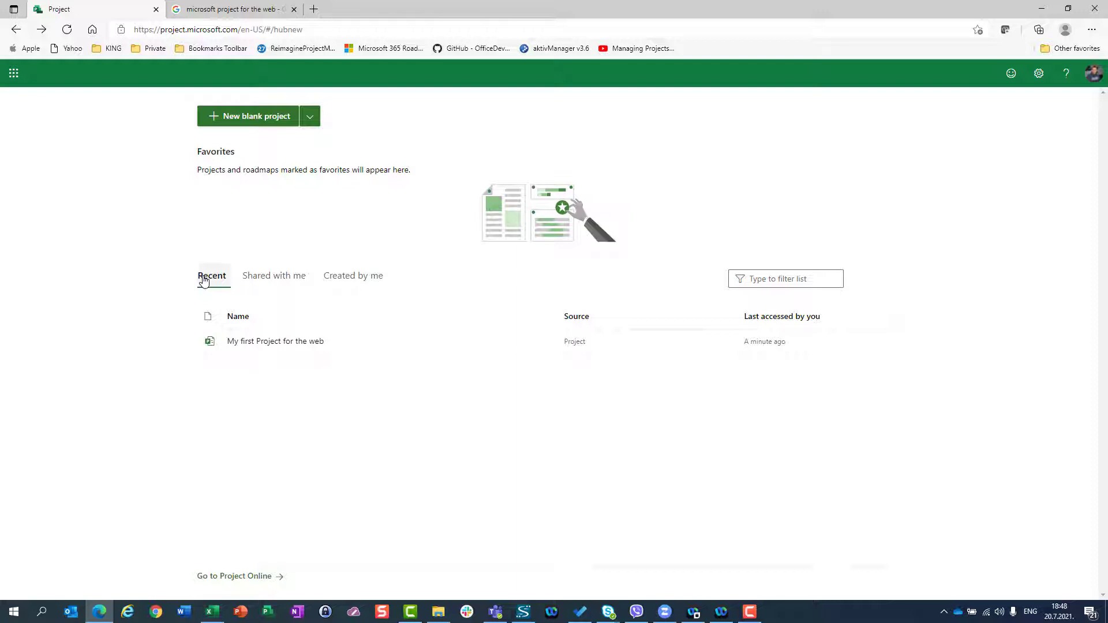
left_click(254, 343)
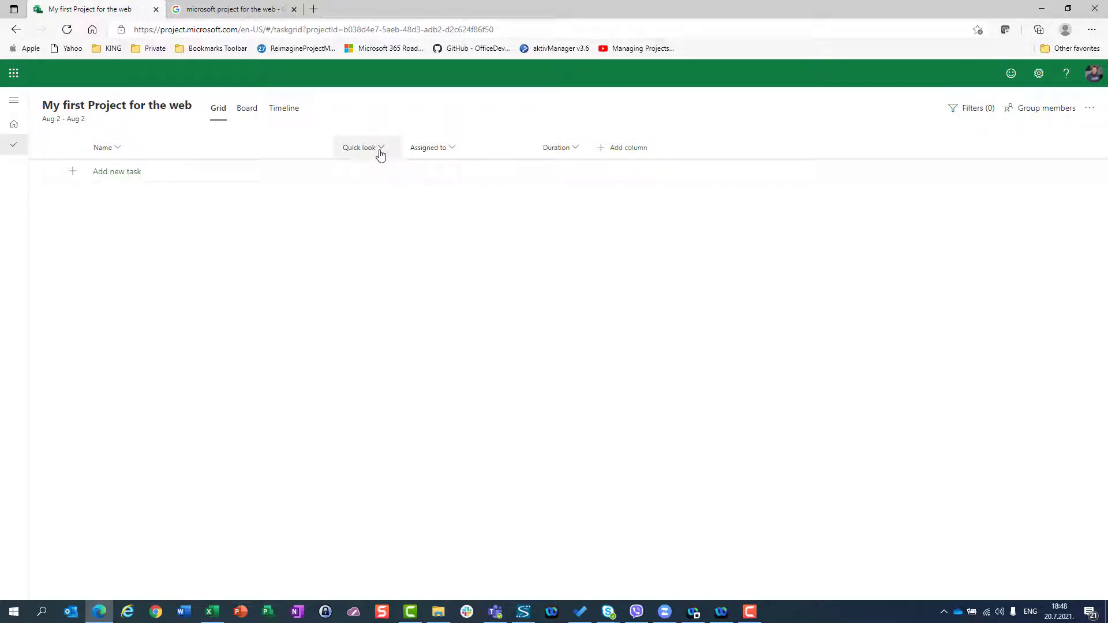
- Hide the Quick look and Assigned to columns and add Depends on, leaving Name, Duration, Depends on
mouse_move(367, 155)
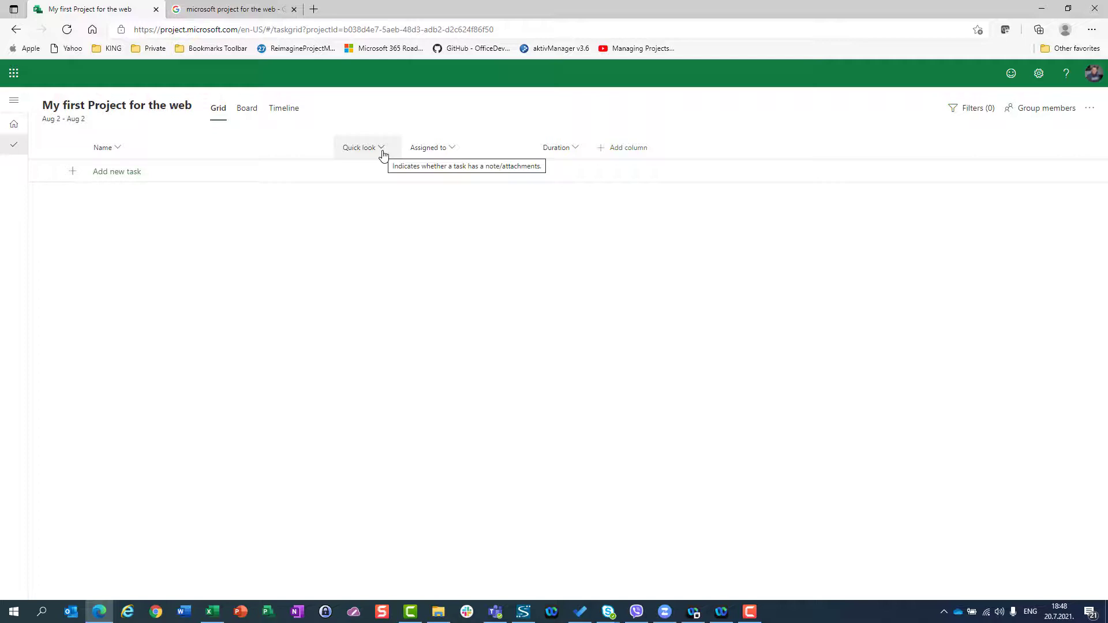
left_click(381, 148)
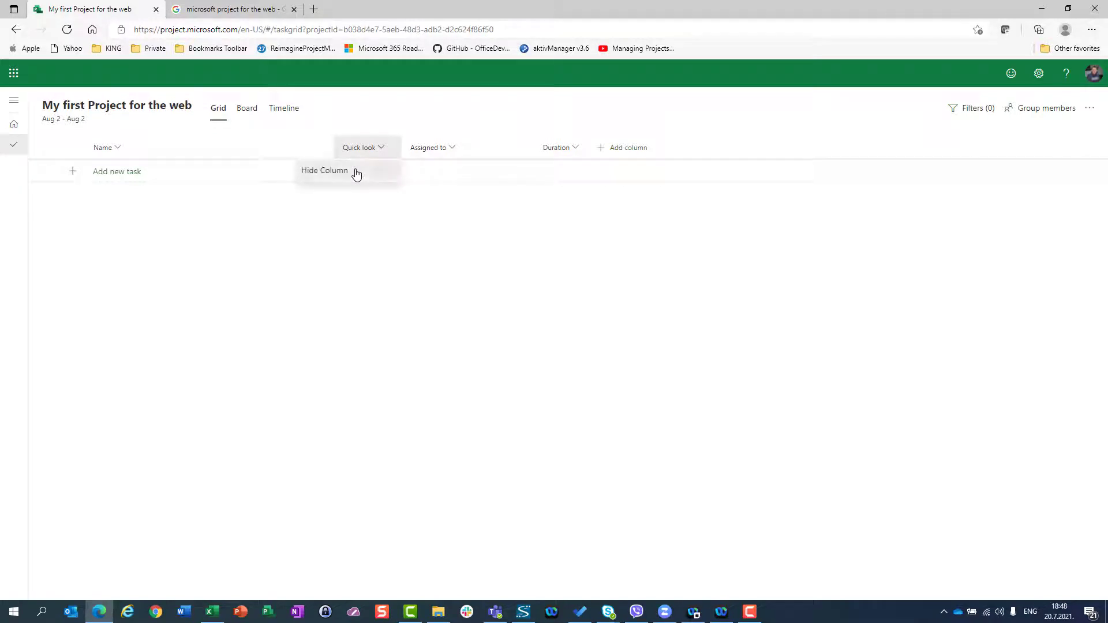
left_click(356, 174)
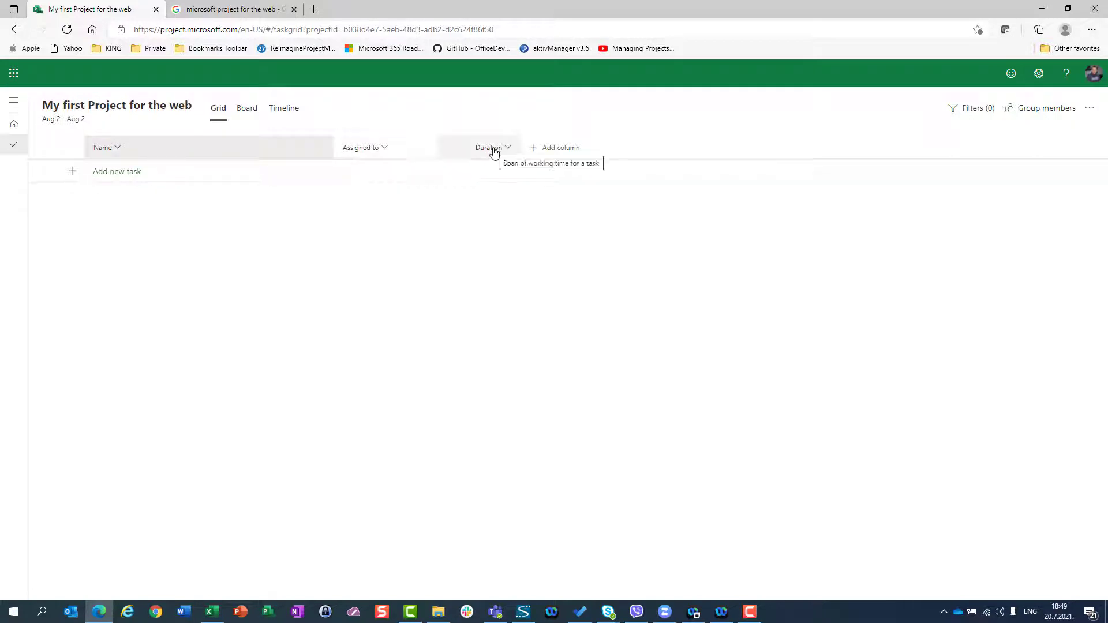
left_click(559, 151)
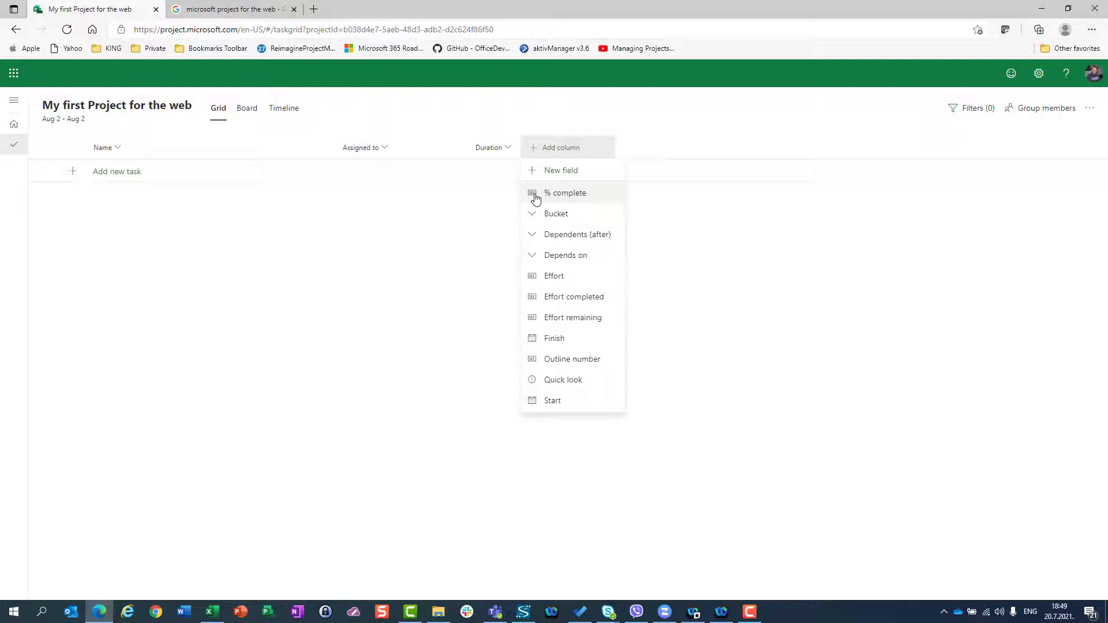
left_click(565, 260)
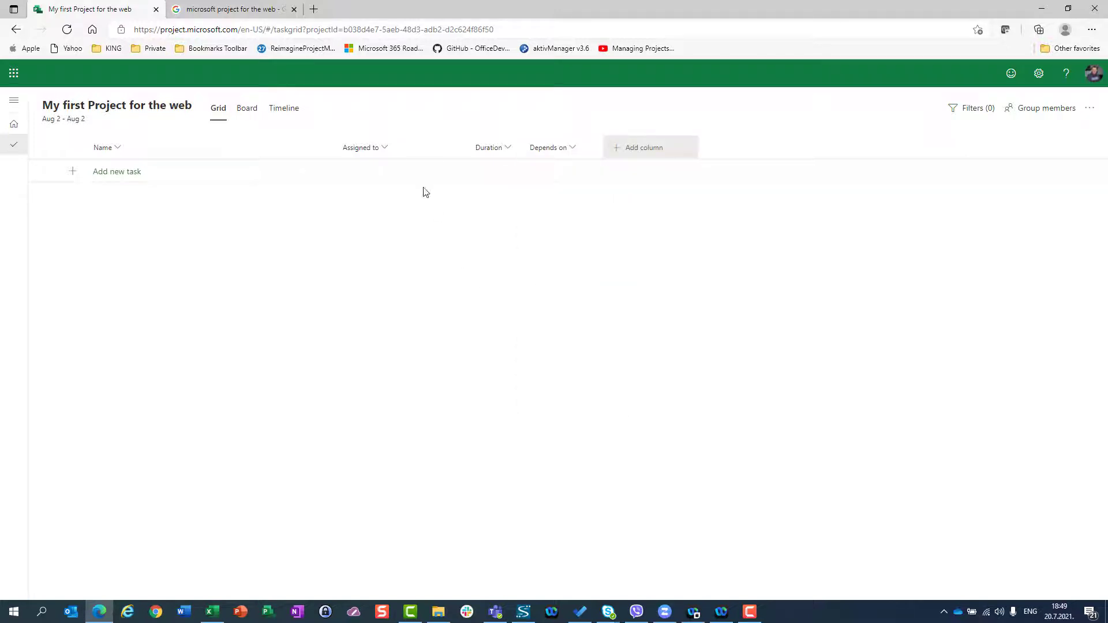
left_click(383, 150)
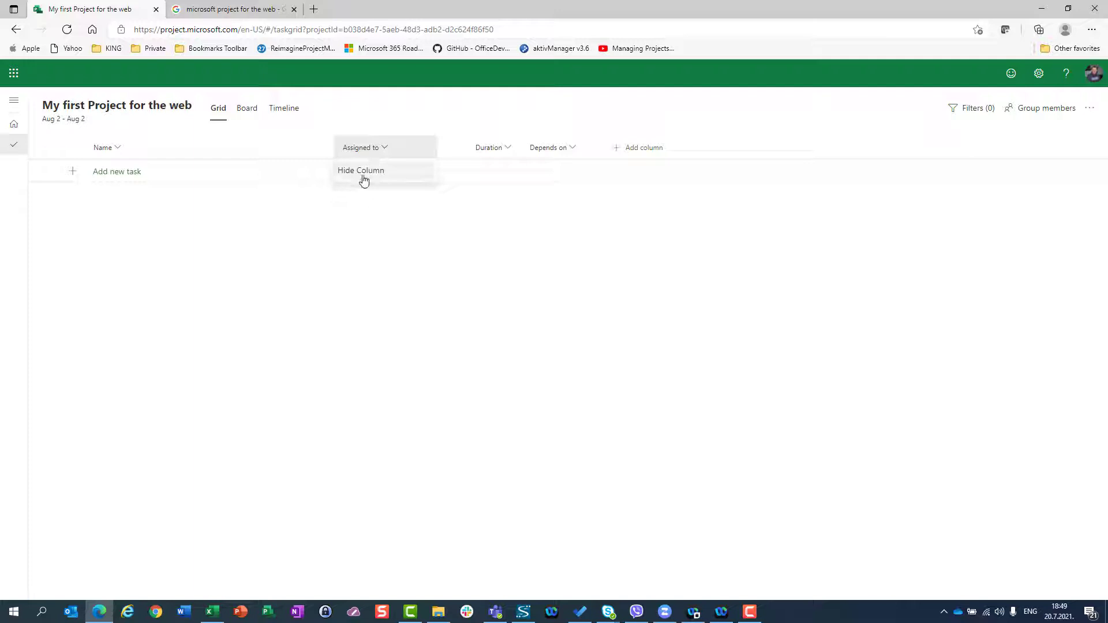
left_click(362, 173)
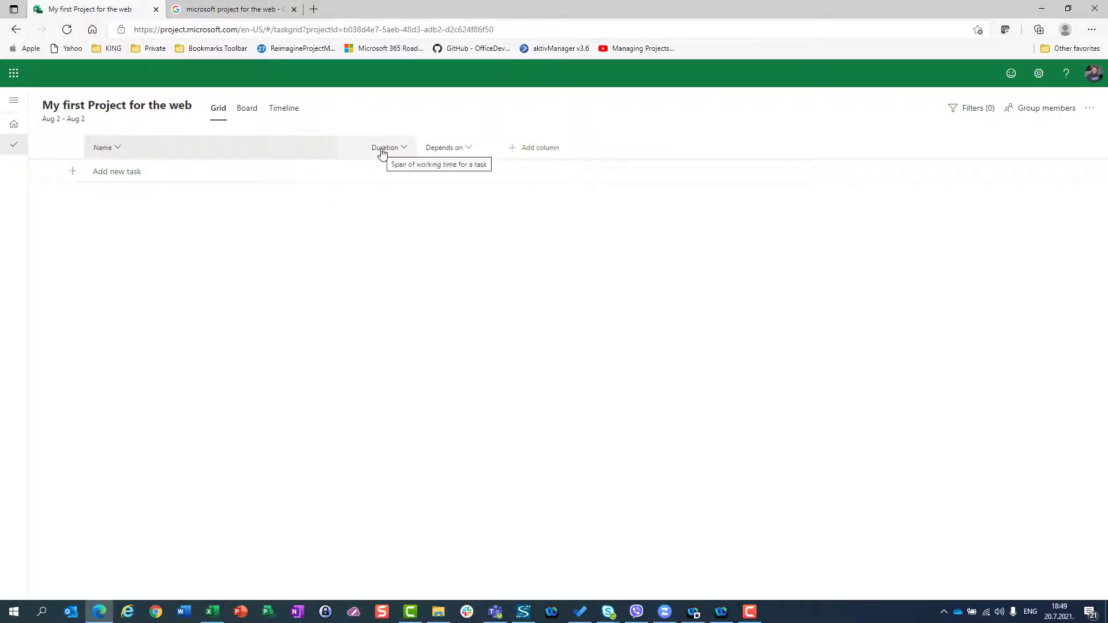
- Enter the task rows First Task, Second Task, Third Task and Milestone
left_click(108, 173)
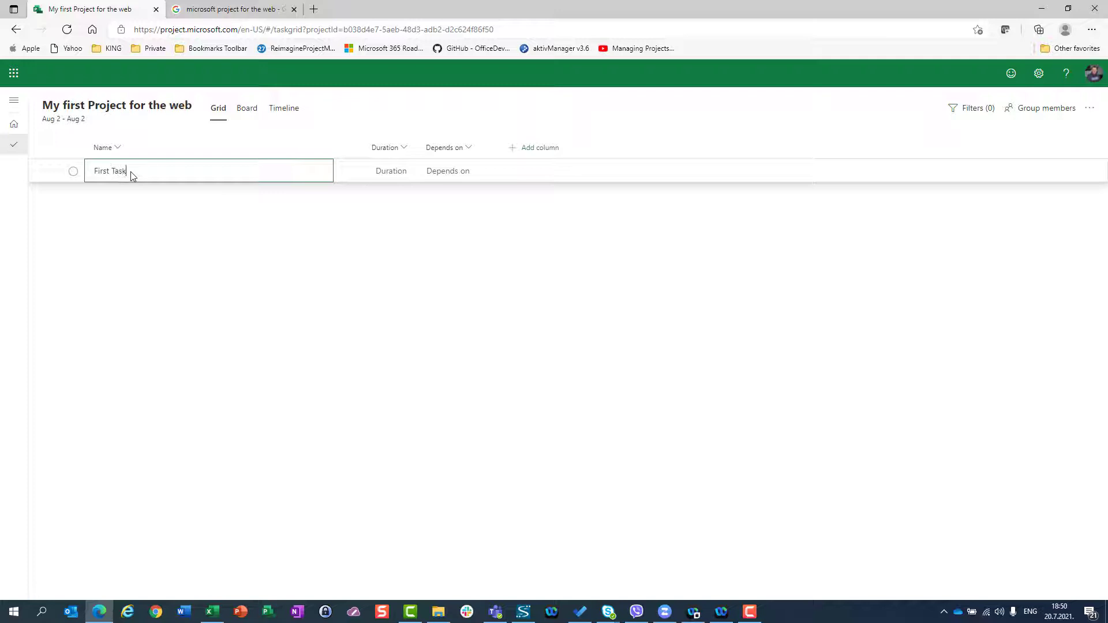
key("Return")
type("S")
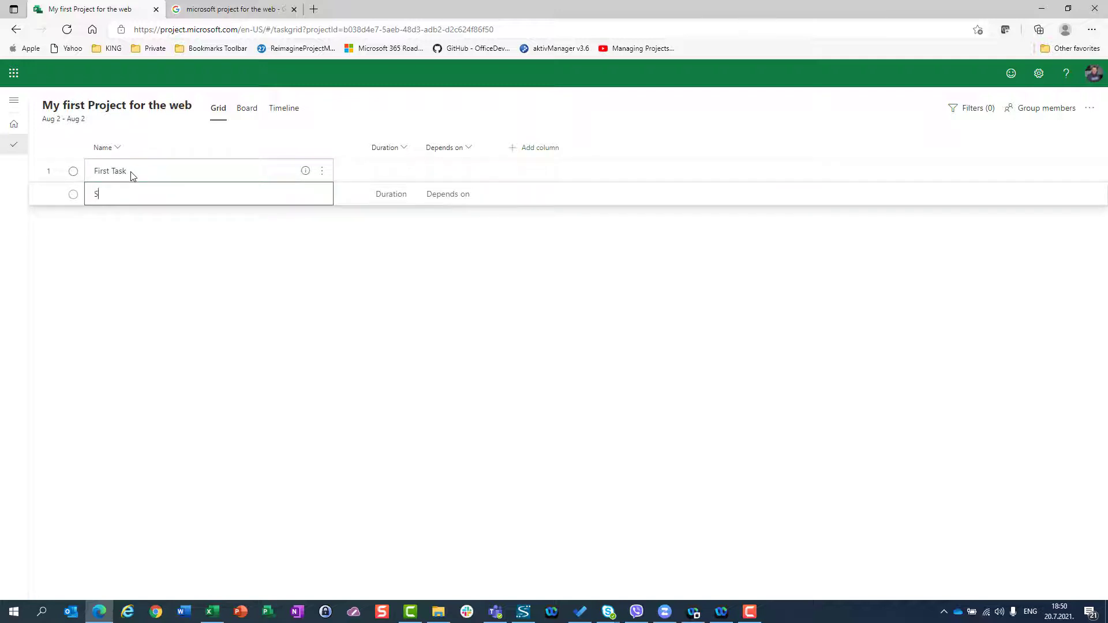
type("econd Task")
key("Return")
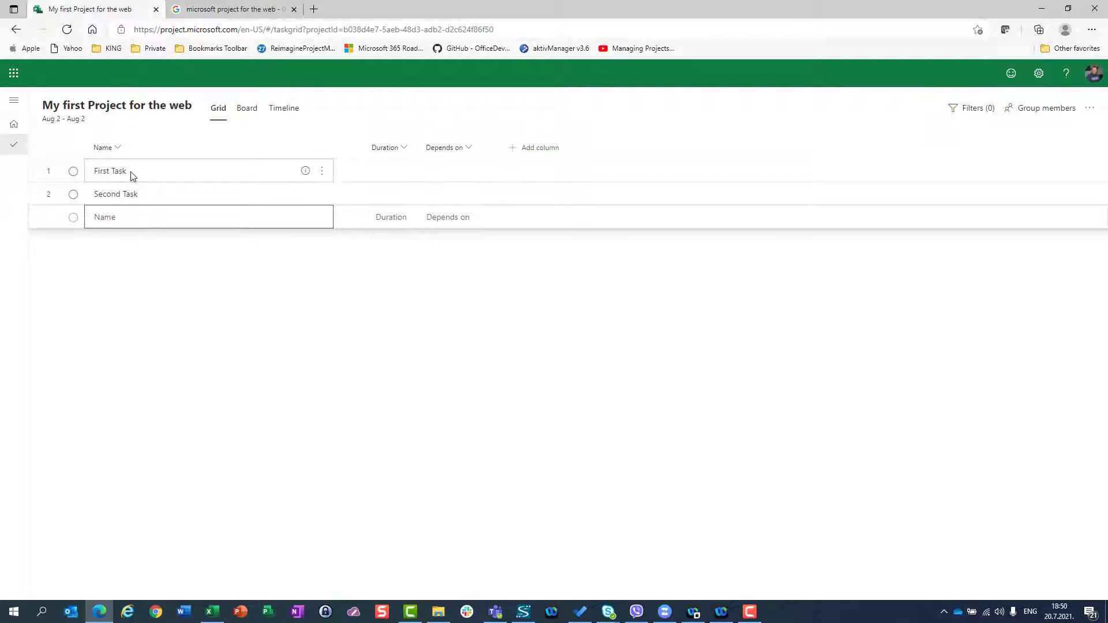
type("Third Task")
key("Return")
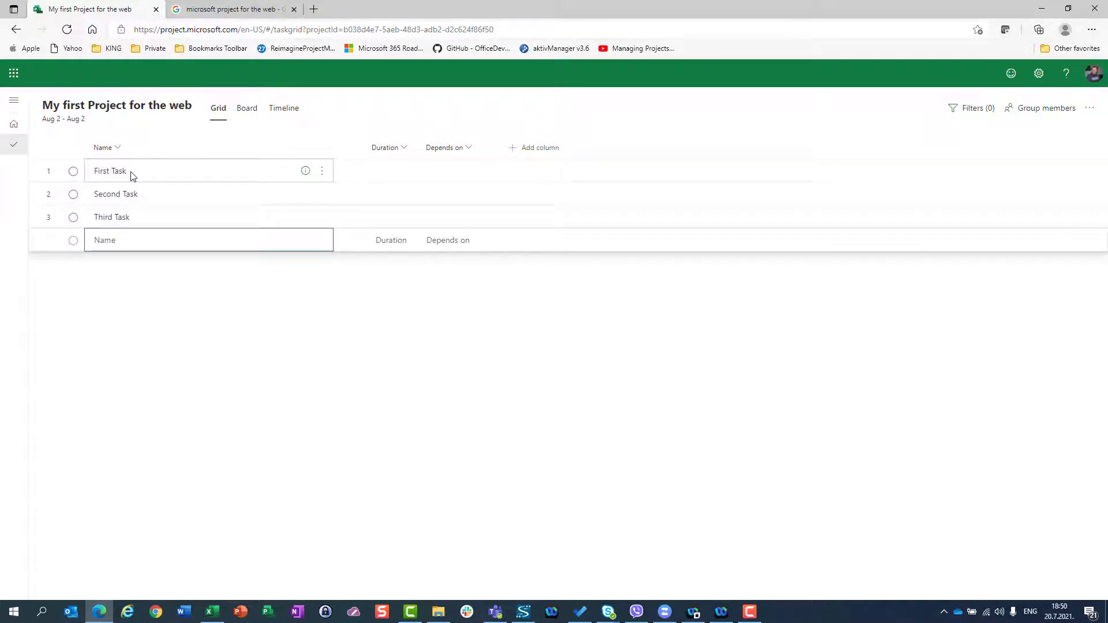
type("Milesto")
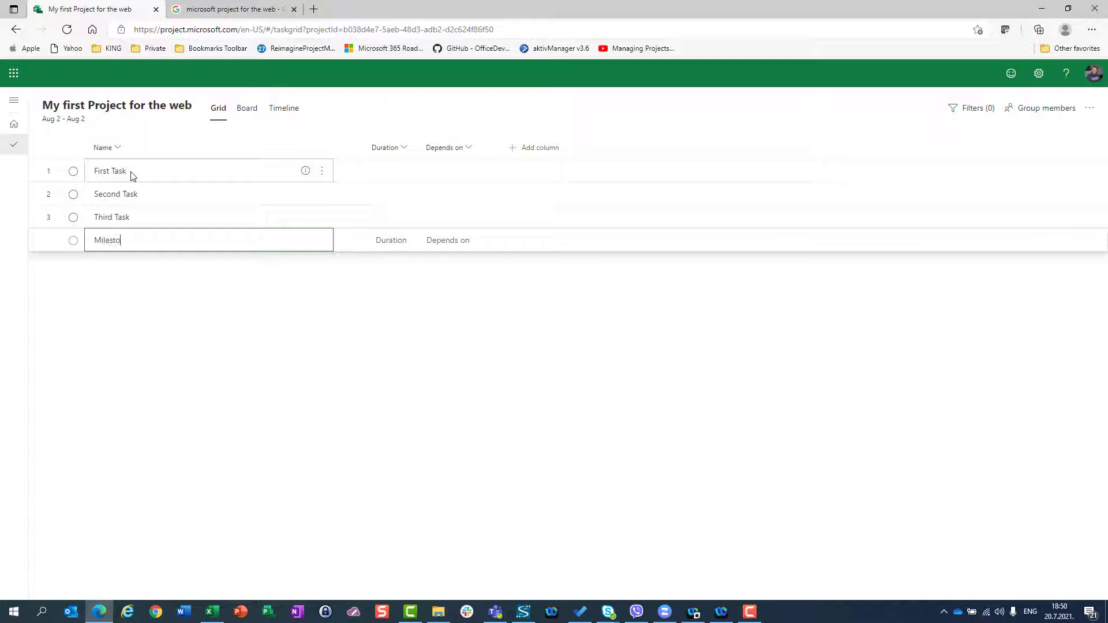
type("ne")
key("Return")
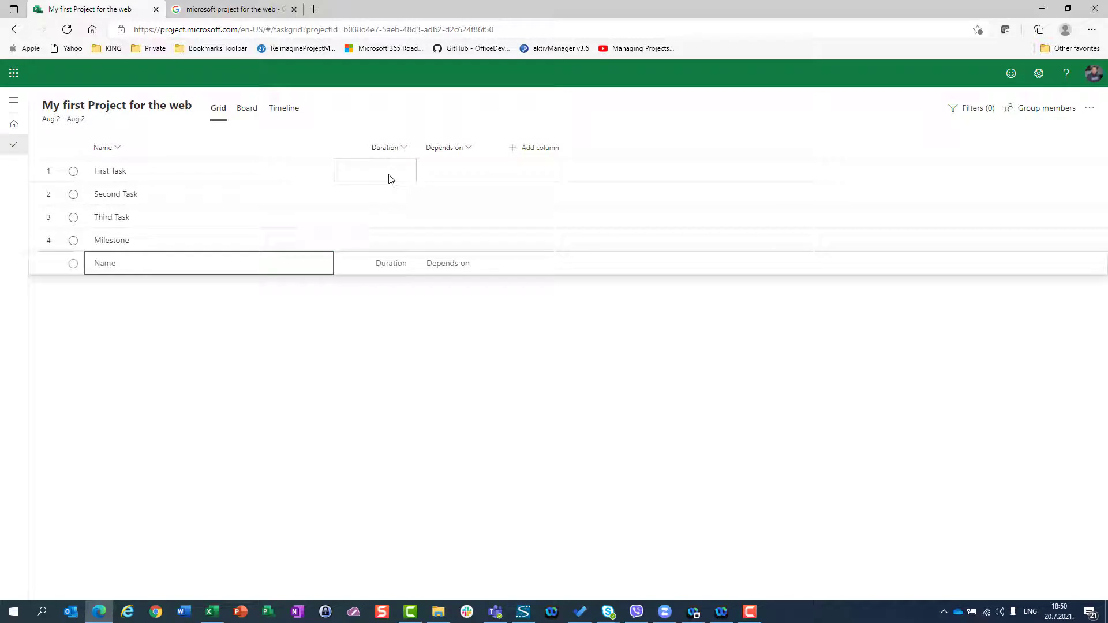
- Give First, Second and Third Task durations of 1, 2 and 3 days, and Milestone 0 days
left_click(389, 178)
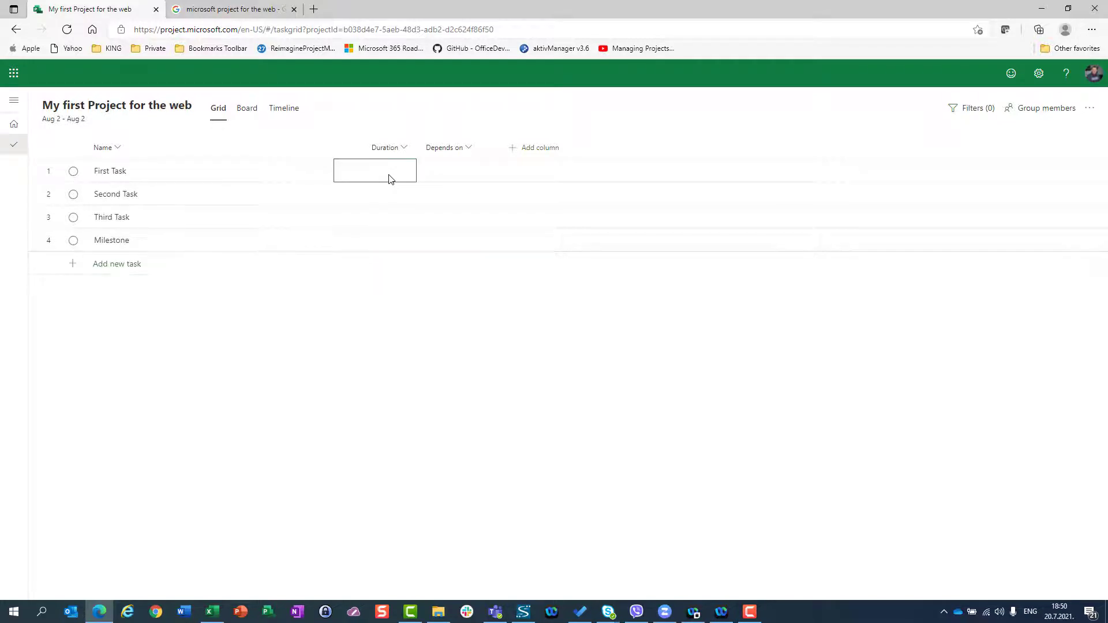
type("1")
key("Return")
type("2")
key("Return")
type("3")
key("Return")
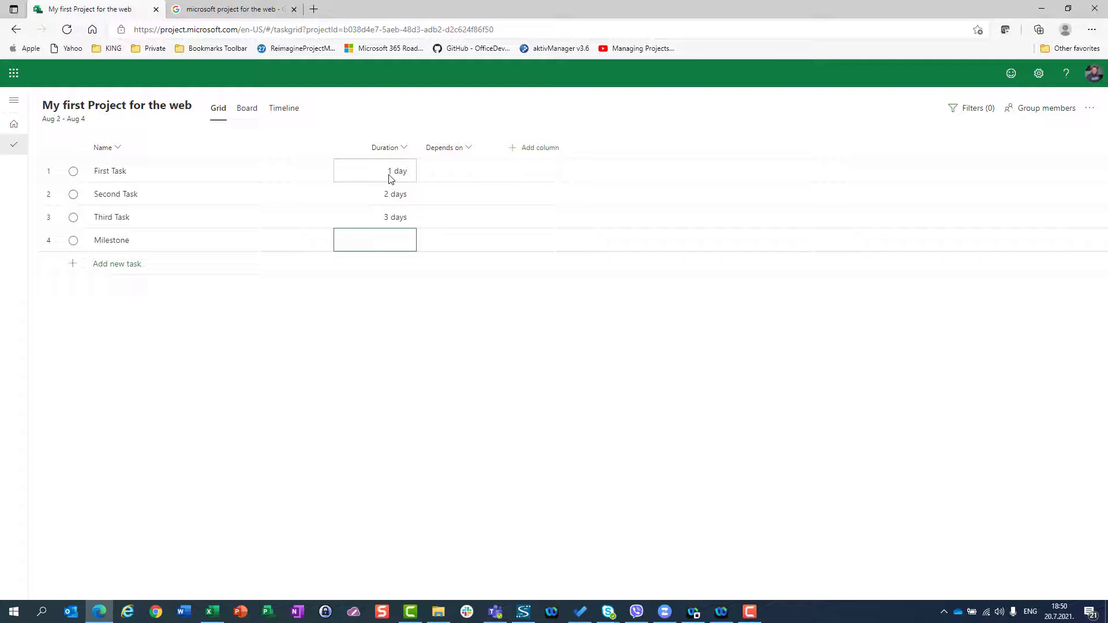
type("0")
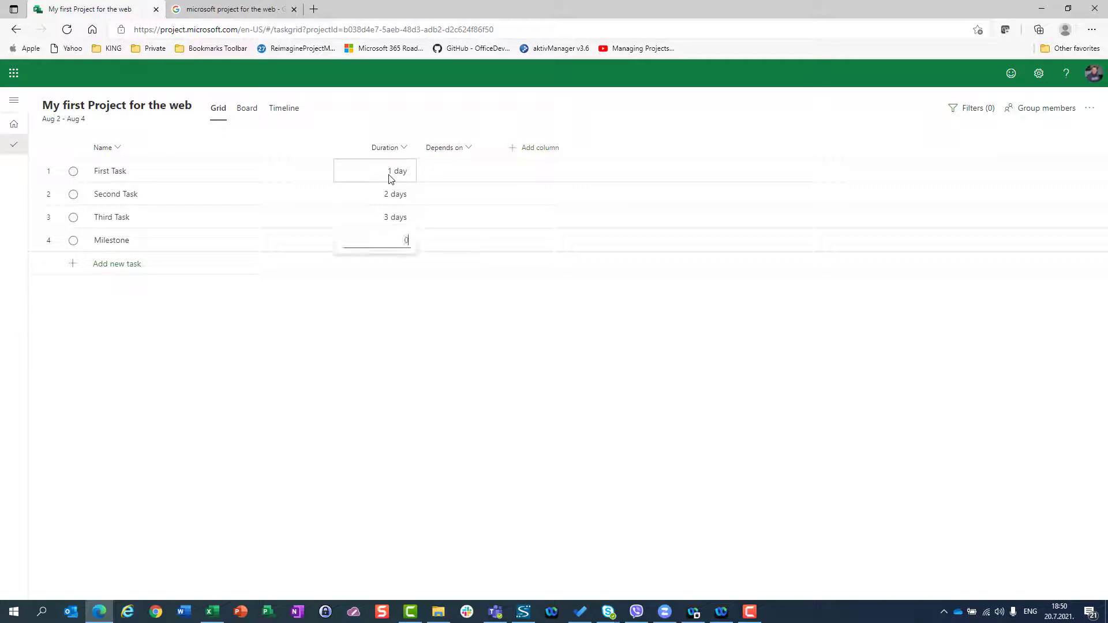
key("Return")
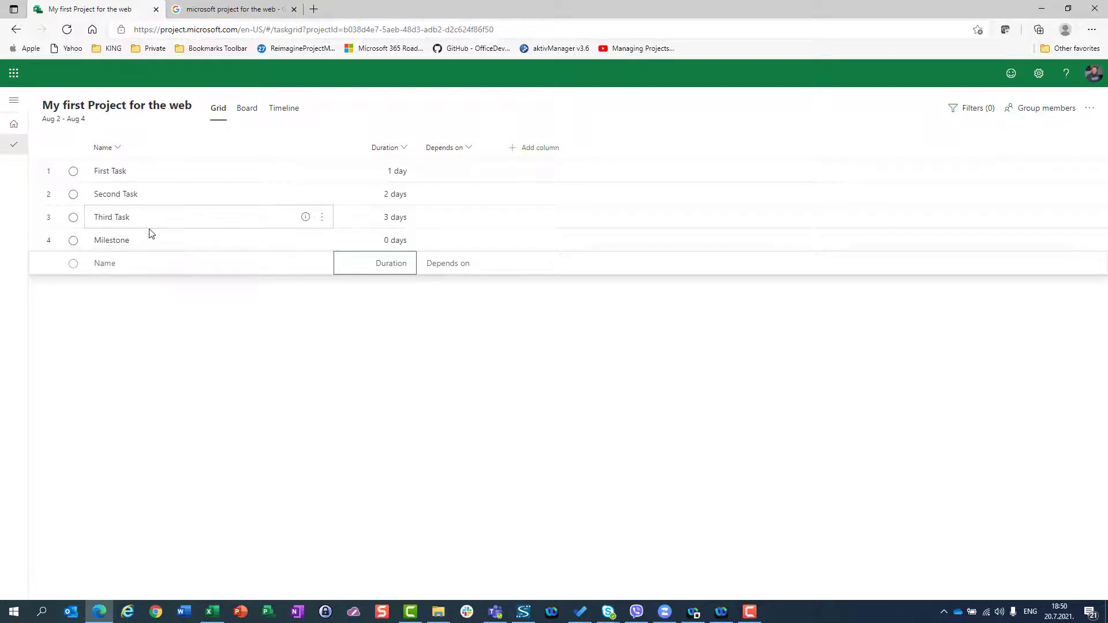
- Set First Task as Second Task's predecessor and start entering Third Task's predecessor
left_click(464, 199)
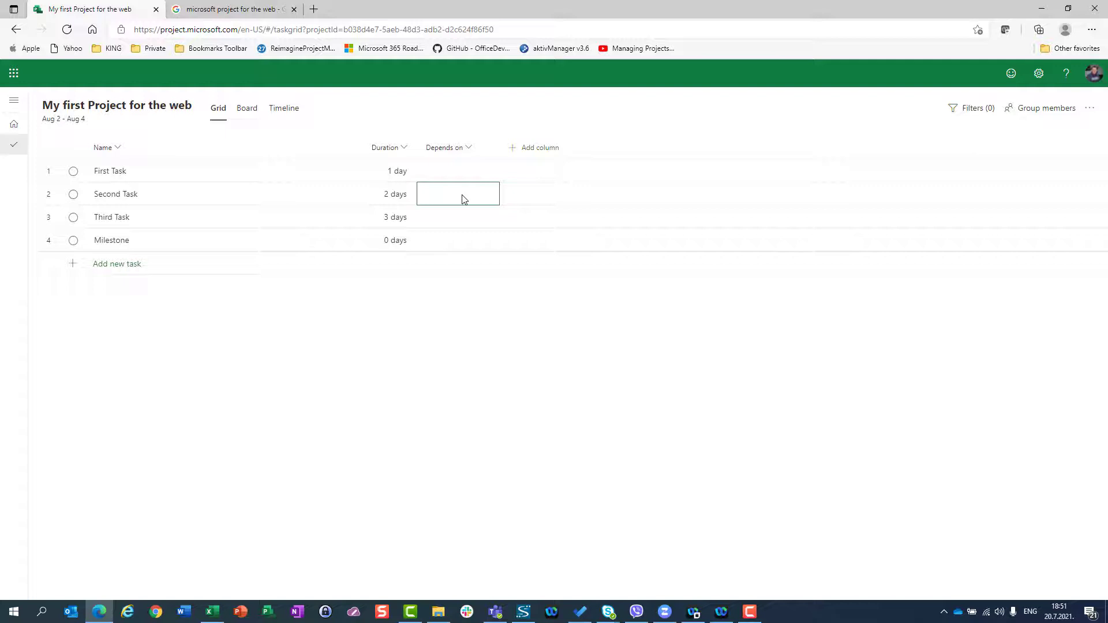
type("1")
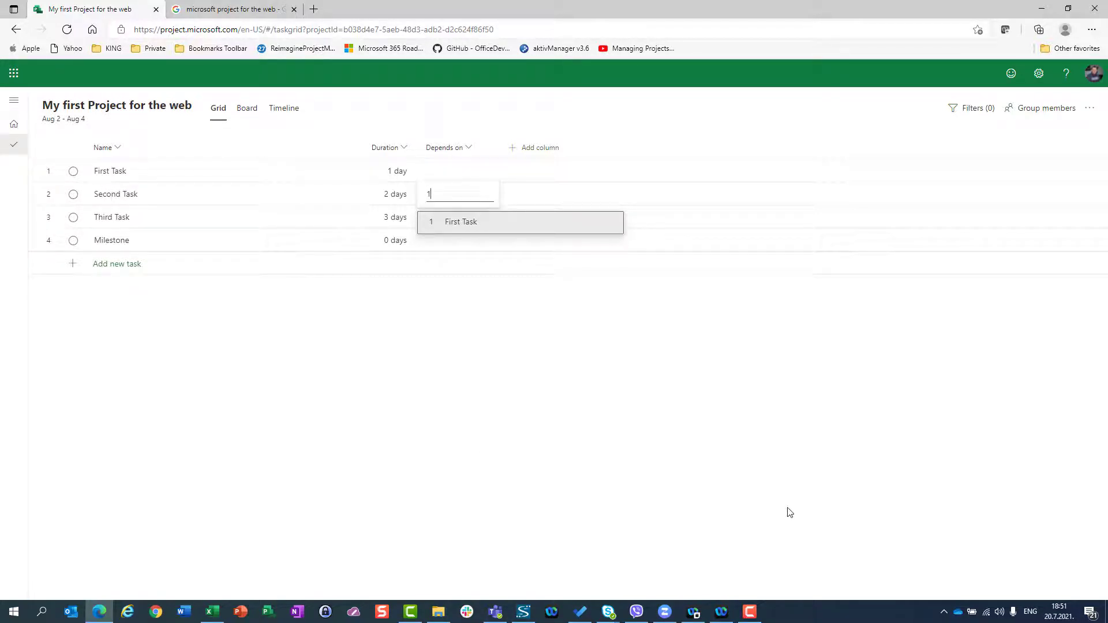
key("BackSpace")
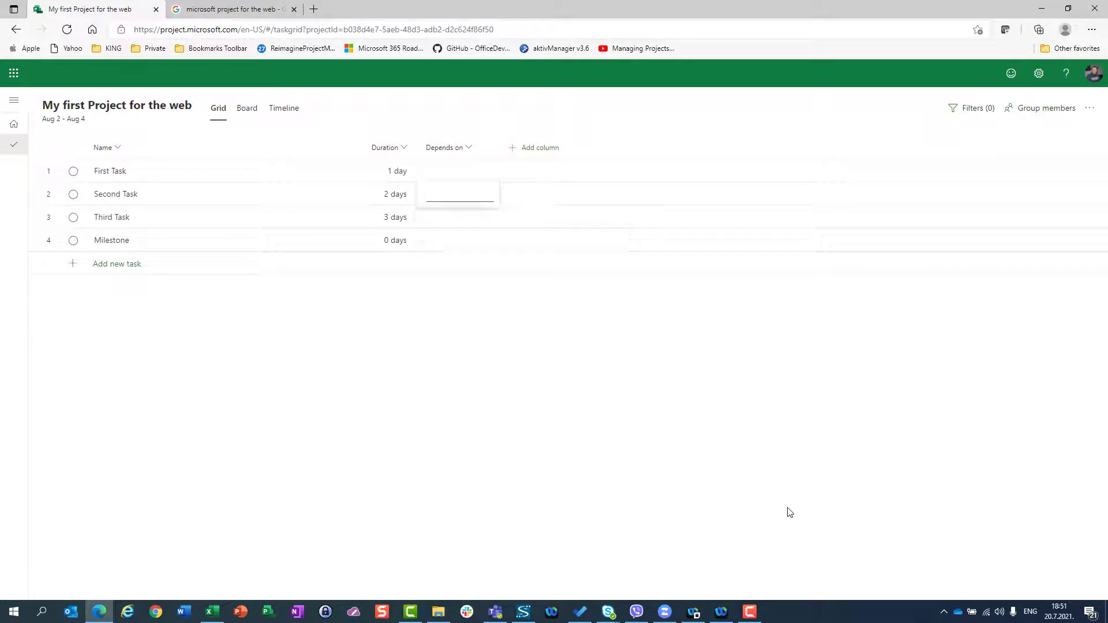
type("First Task")
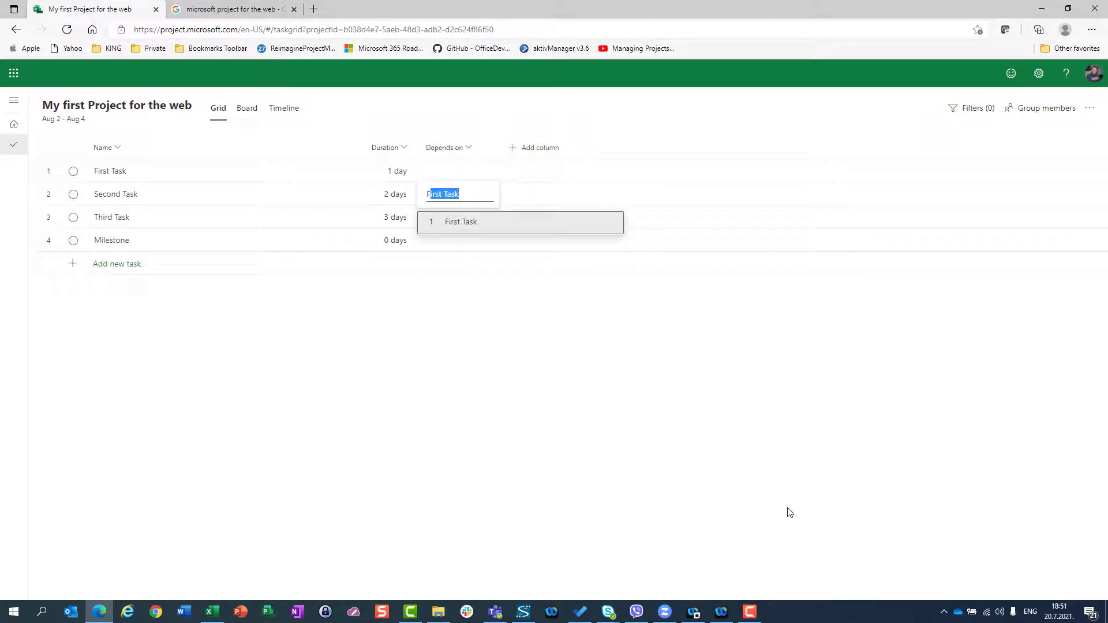
key("Return")
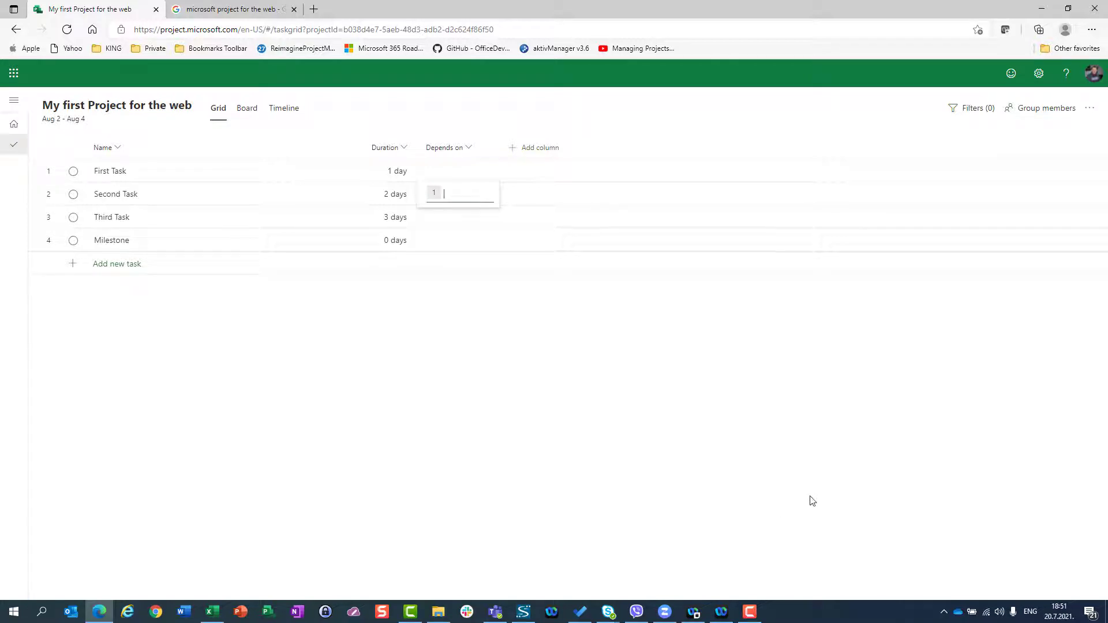
left_click(456, 224)
type("T")
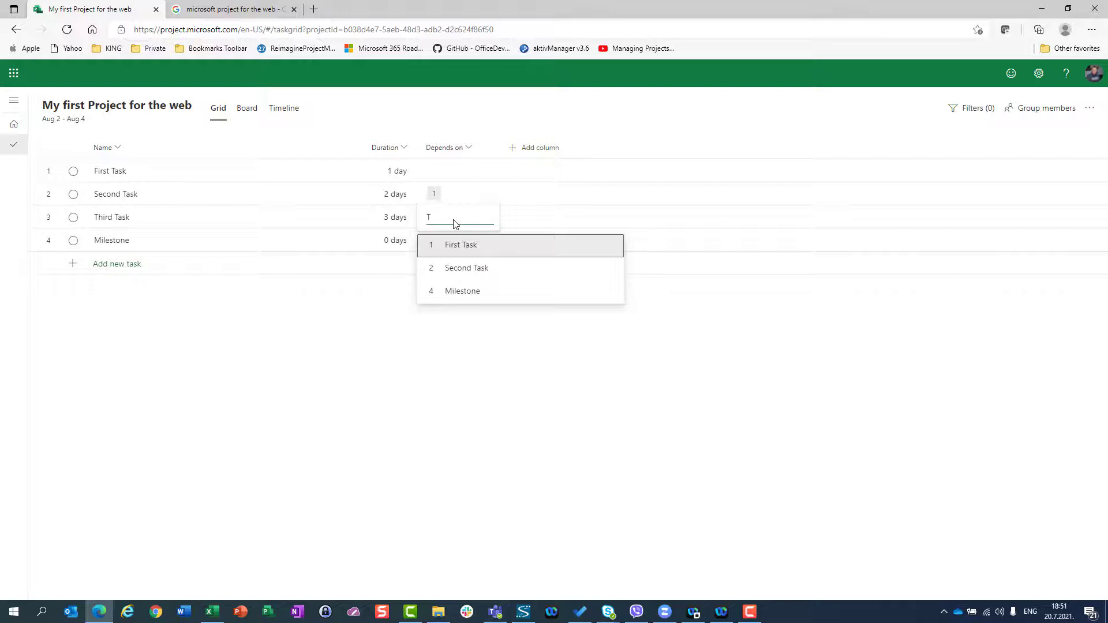
- Pick Second Task as Third Task's predecessor and give Milestone predecessors 1, 2 and 3
left_click(472, 271)
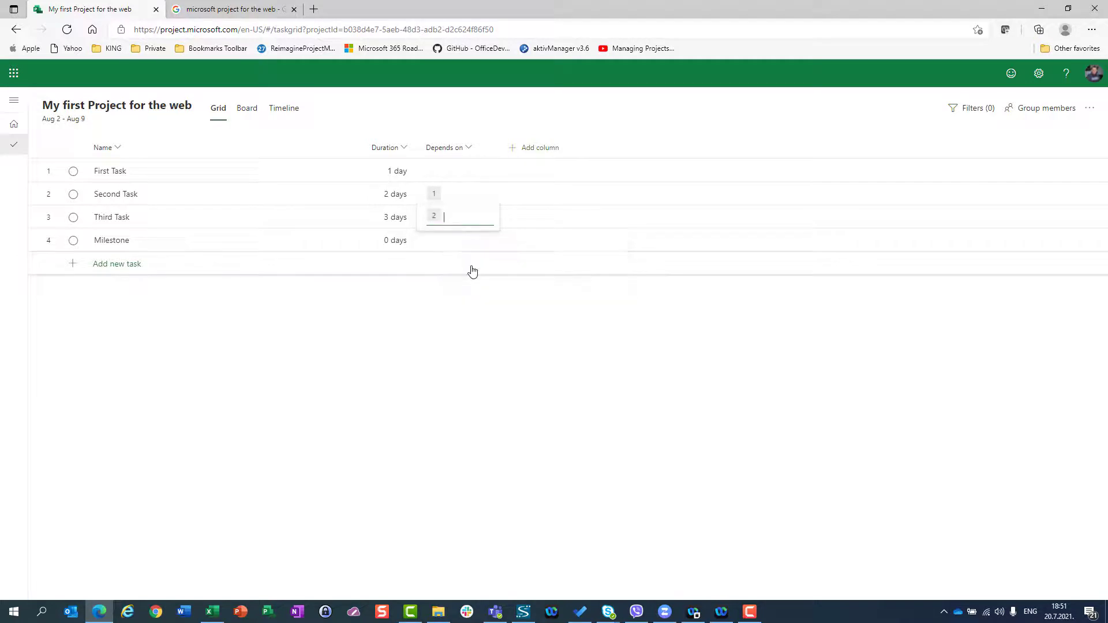
left_click(448, 245)
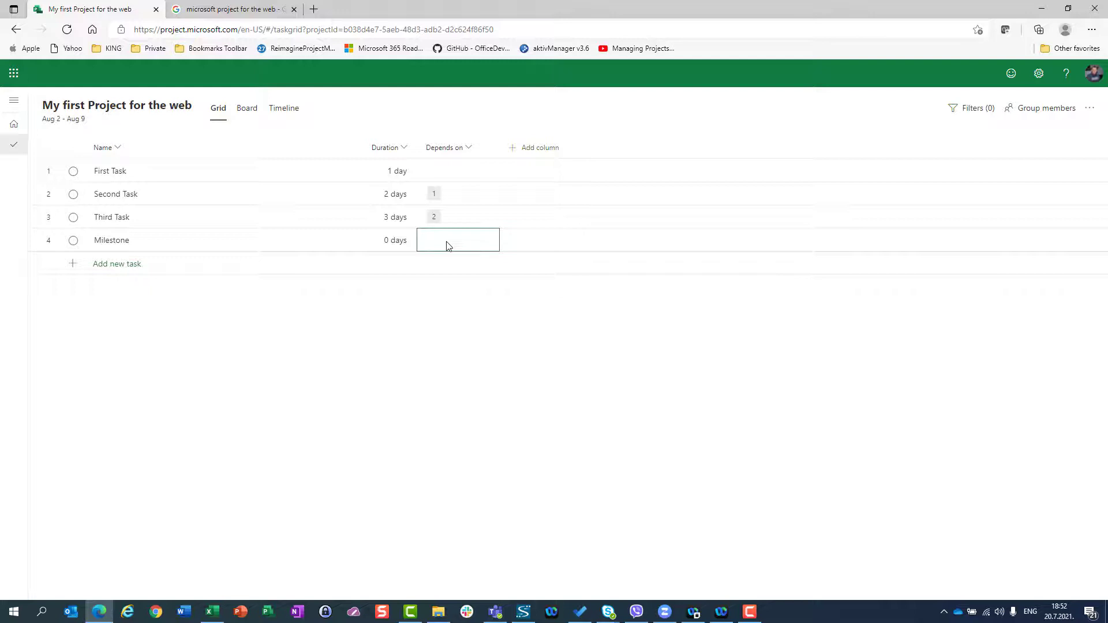
type("First Task")
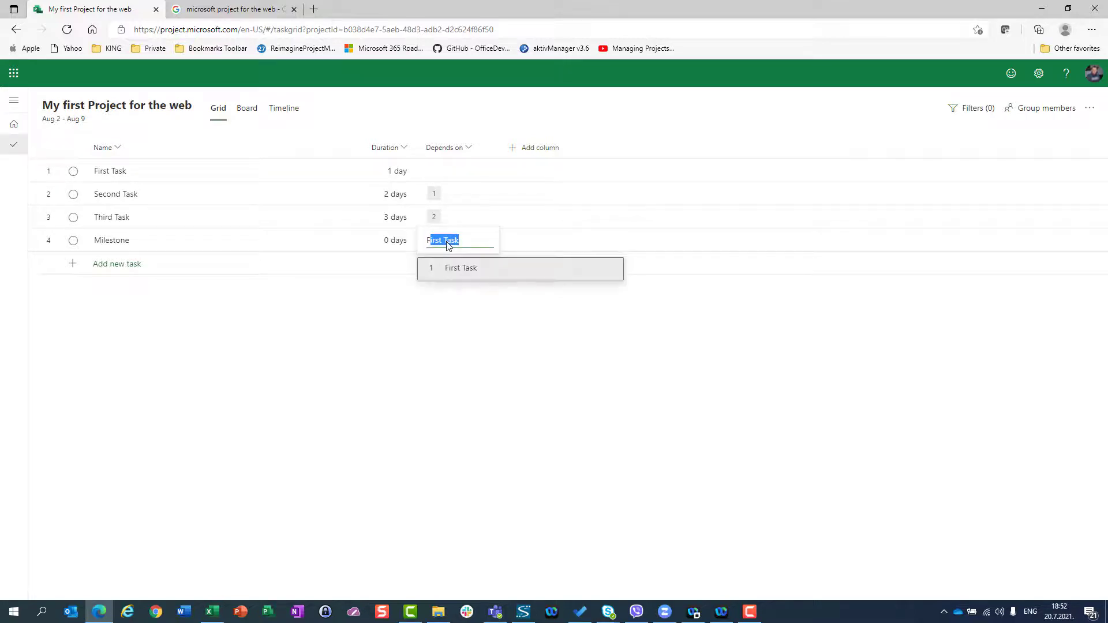
key("Return")
type("Second")
key("Return")
type("Third")
key("Return")
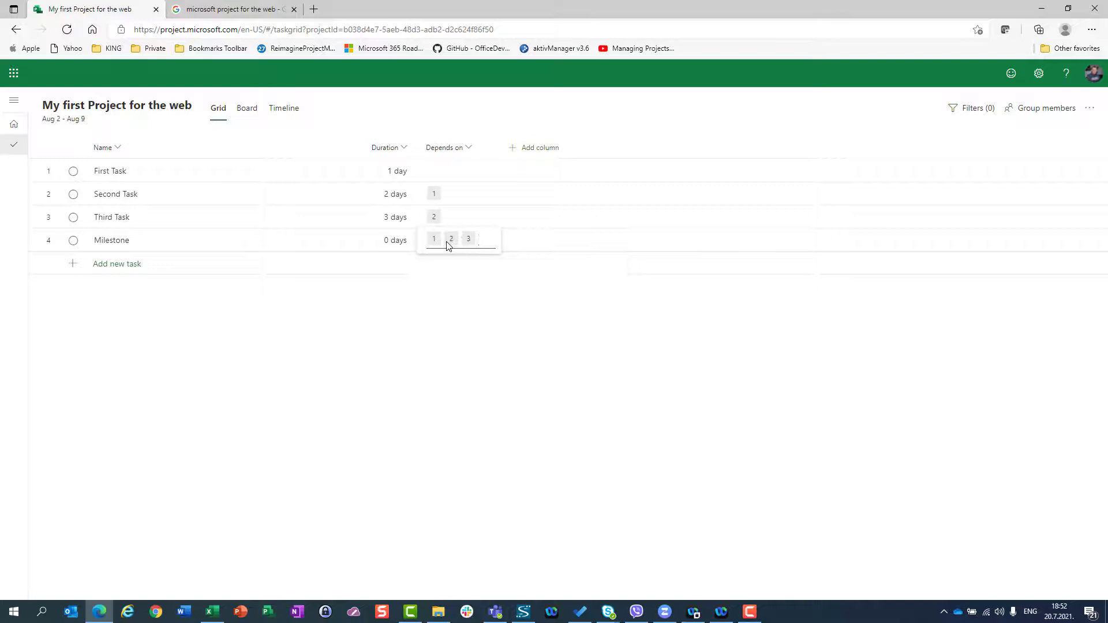
left_click(353, 363)
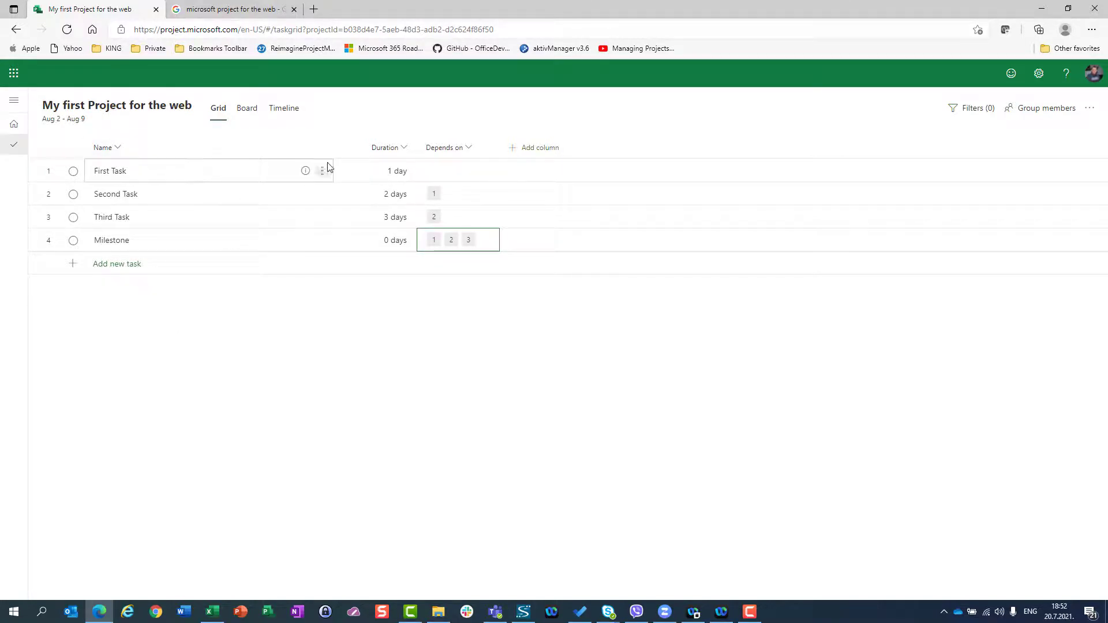
- Insert a task named 'Summary Task' above First Task
left_click(323, 171)
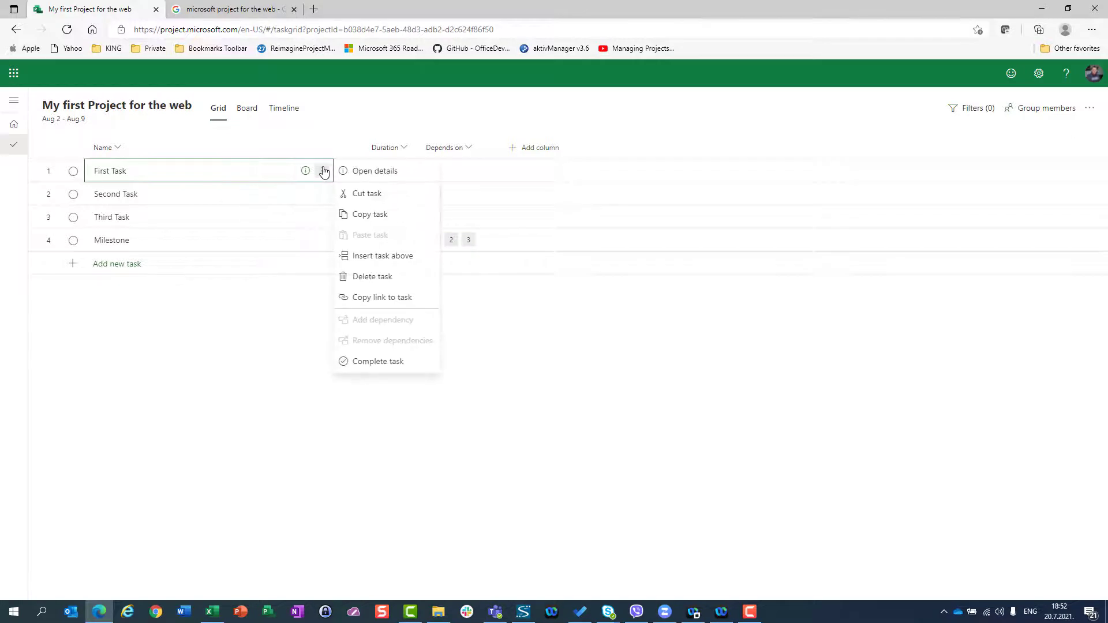
left_click(199, 380)
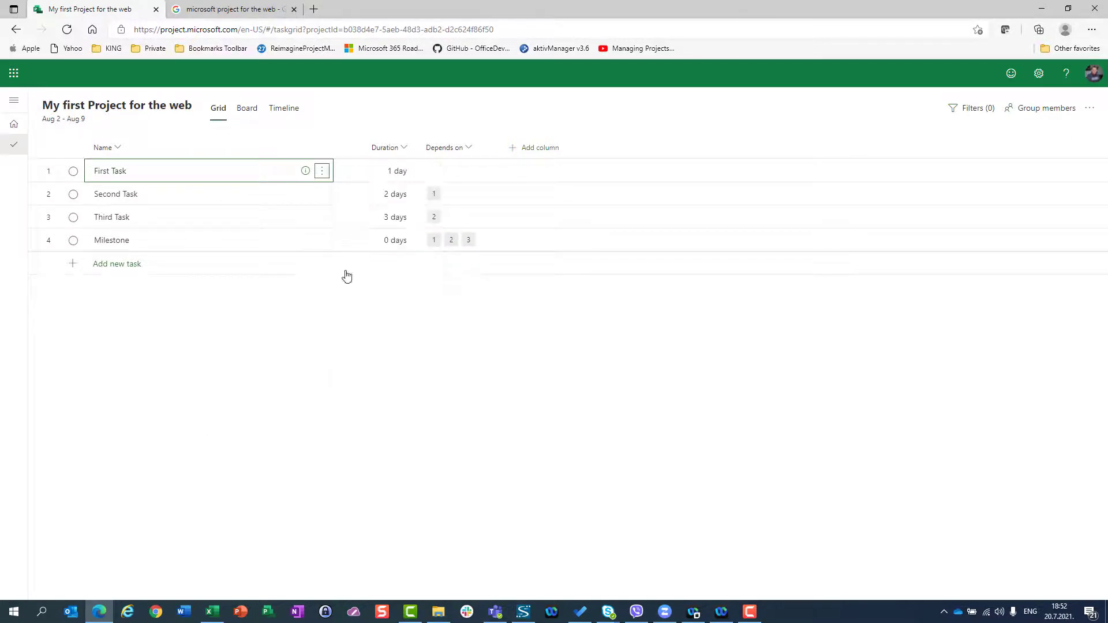
left_click(324, 173)
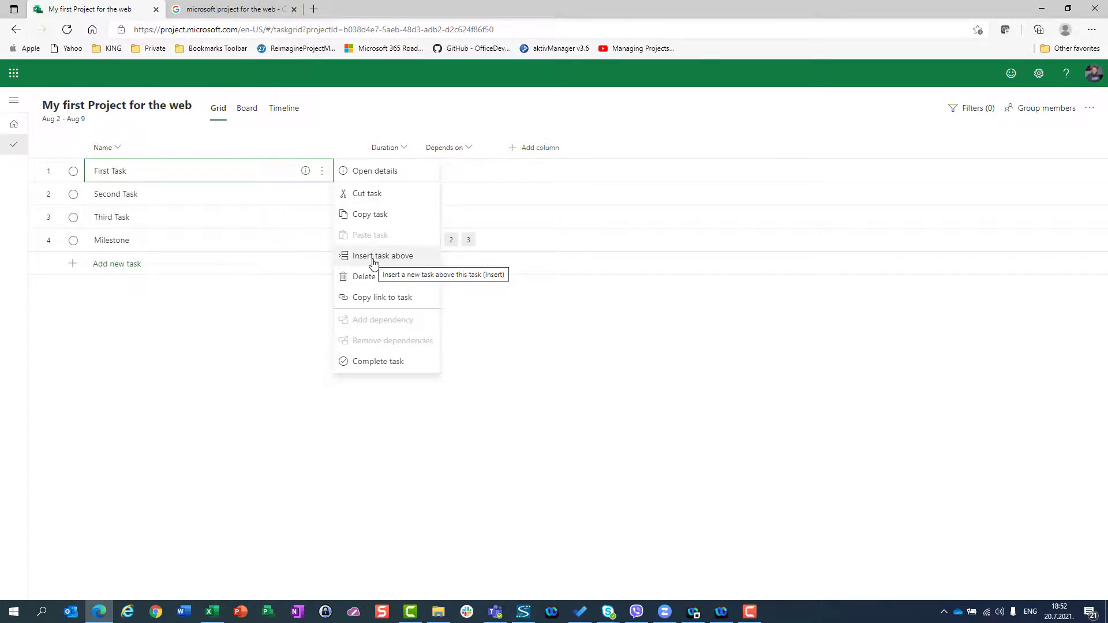
left_click(373, 258)
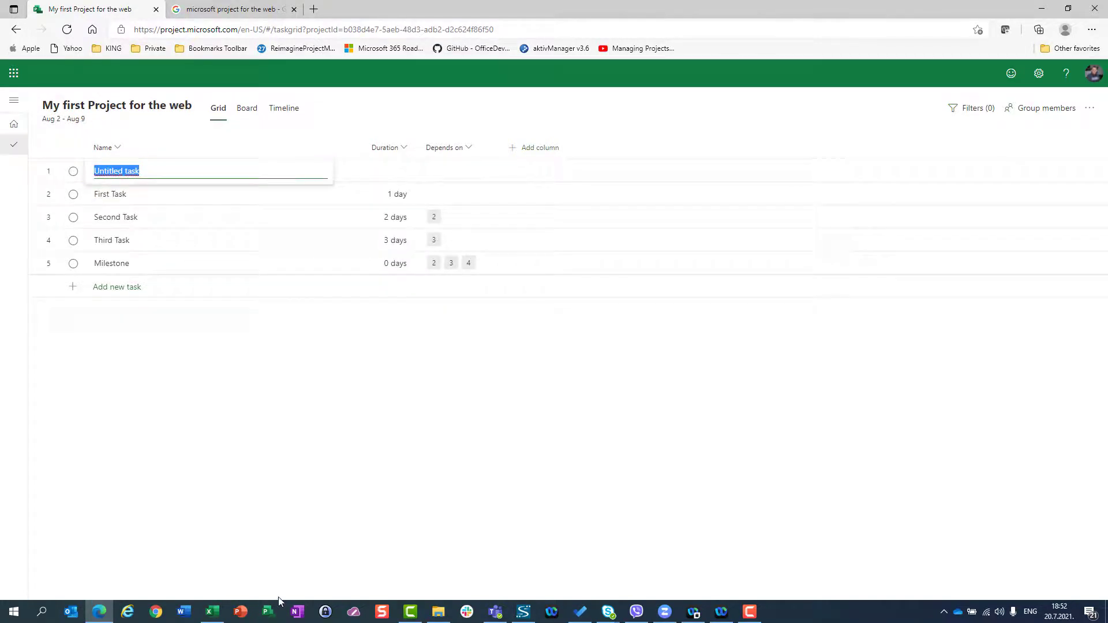
type("Summary Task")
key("Return")
key("Up")
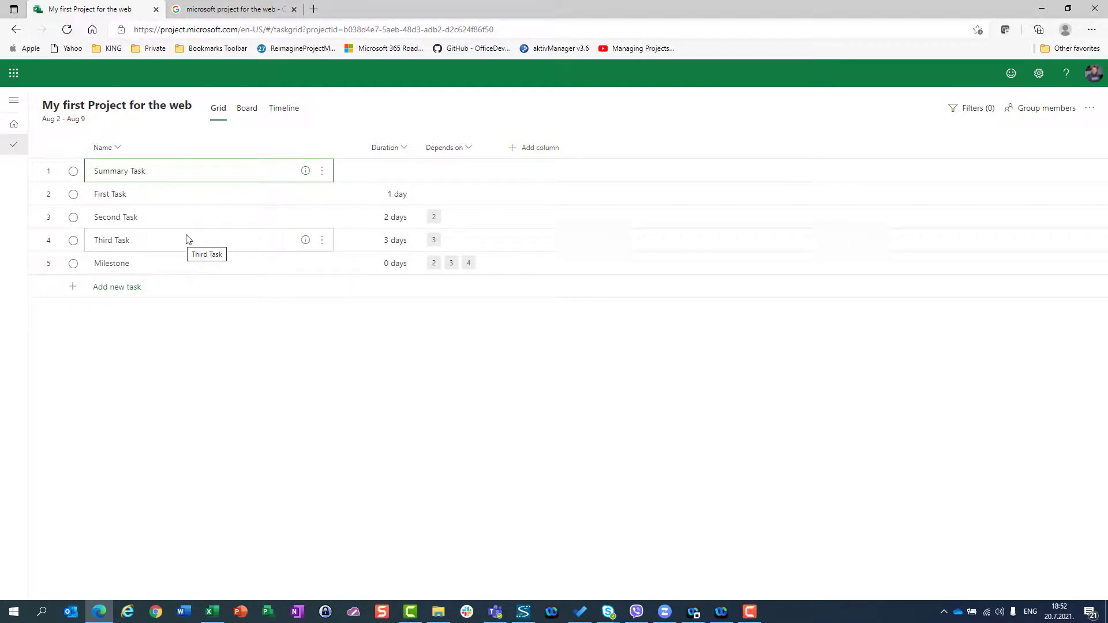
- Select First Task through Milestone and make them subtasks of Summary Task
left_click(204, 200)
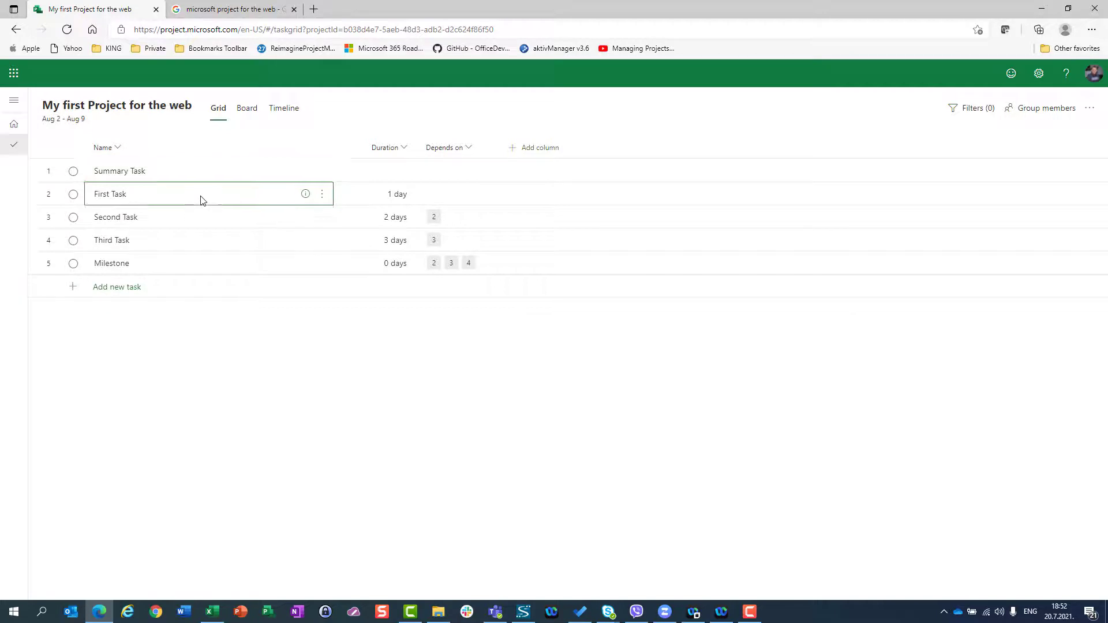
key("shift+Down")
key("shift+Down")
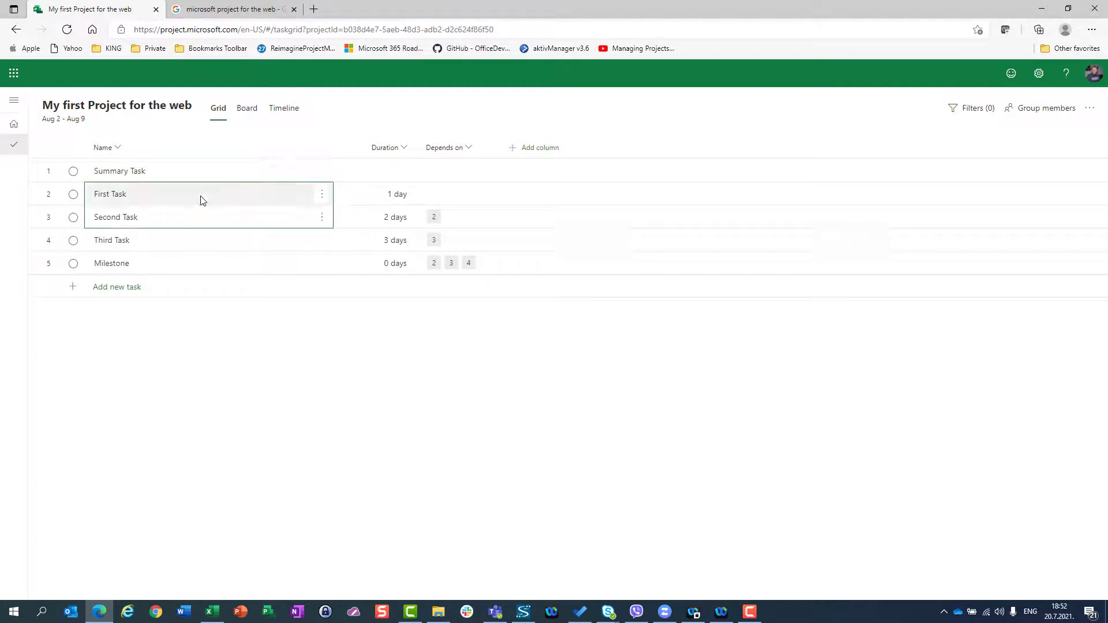
key("shift+Down")
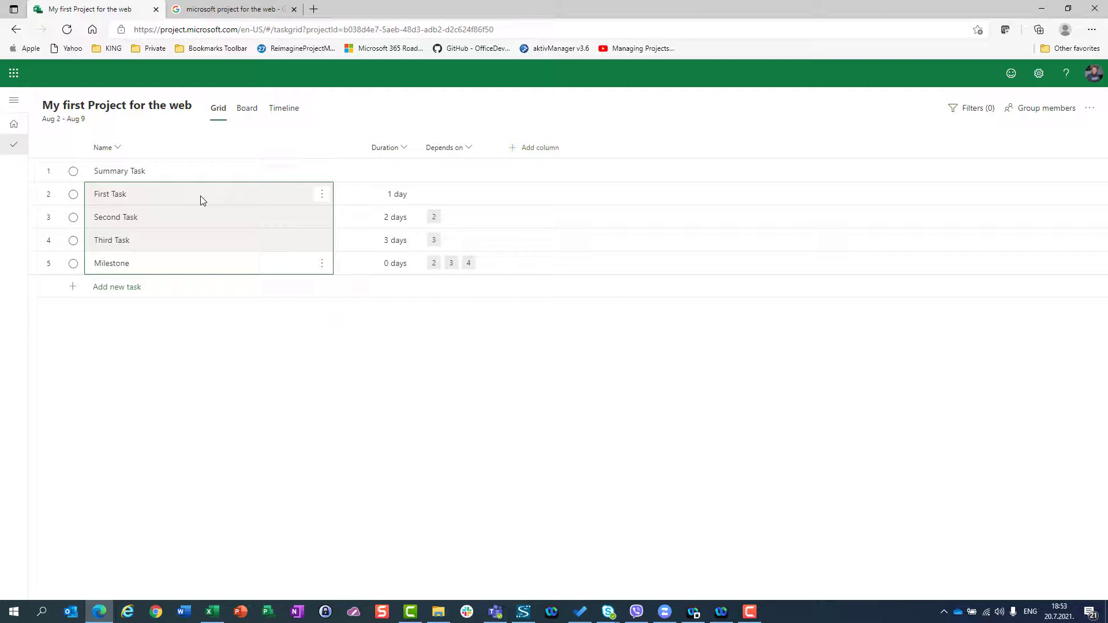
right_click(200, 200)
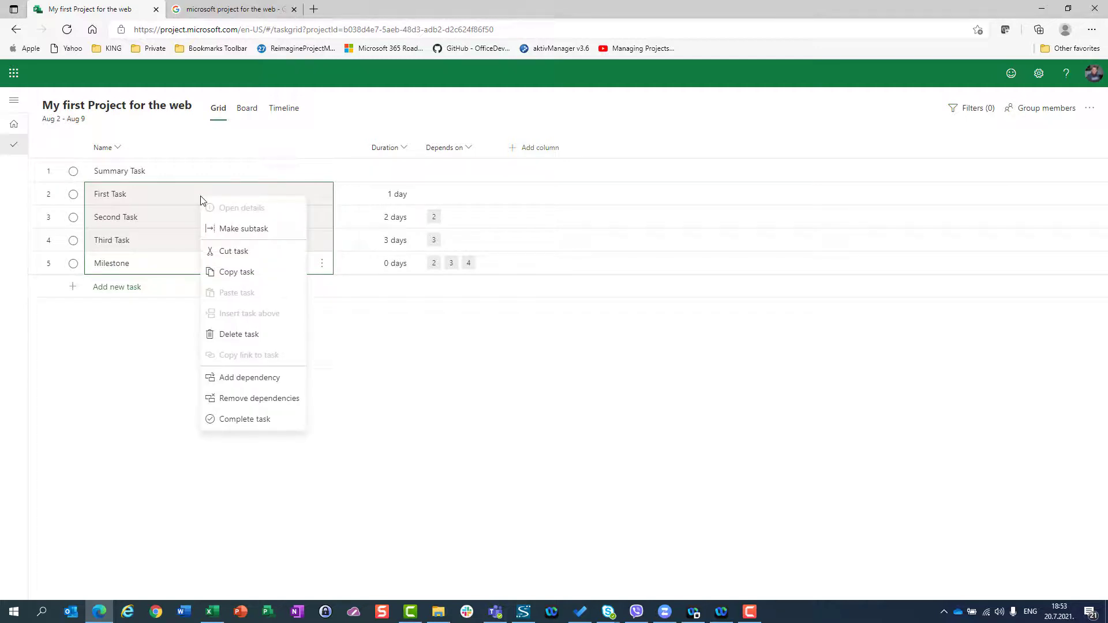
left_click(233, 230)
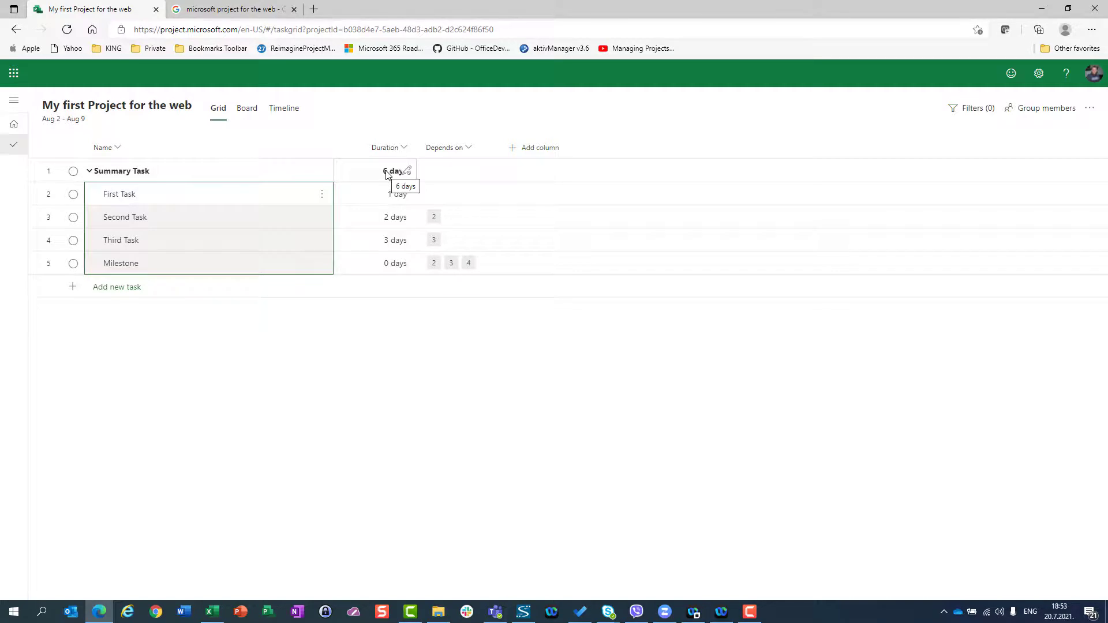
- Add a task named 'Second Summary Task' and promote it out of Summary Task to the top level
left_click(118, 287)
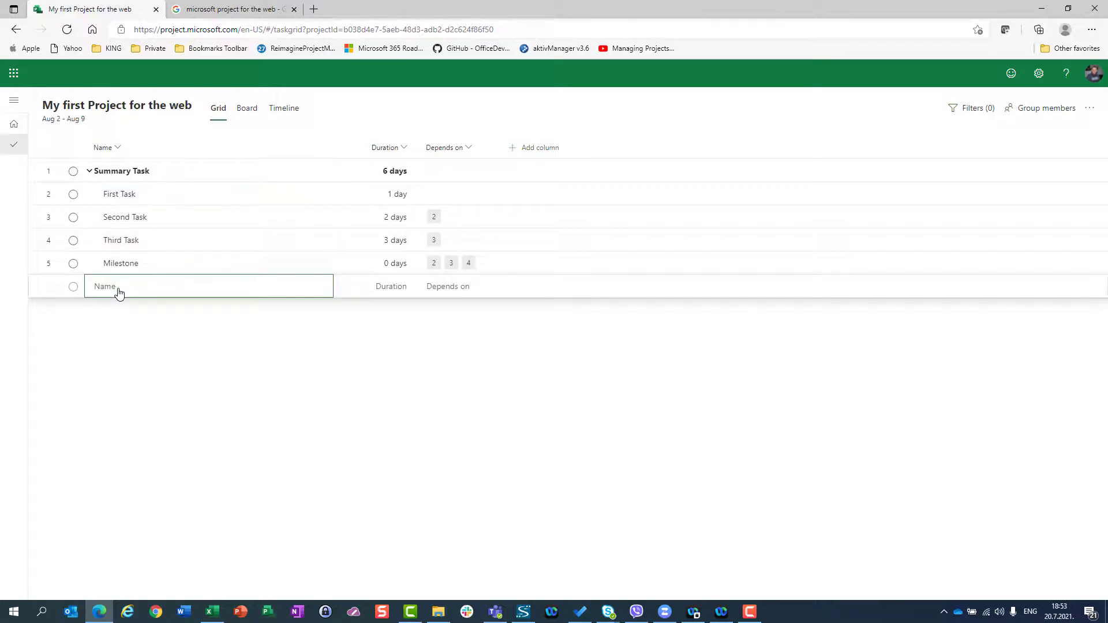
type("another Summary")
key("Home")
key("Delete")
type("S")
double_click(119, 287)
type("Second Summary Task")
key("Return")
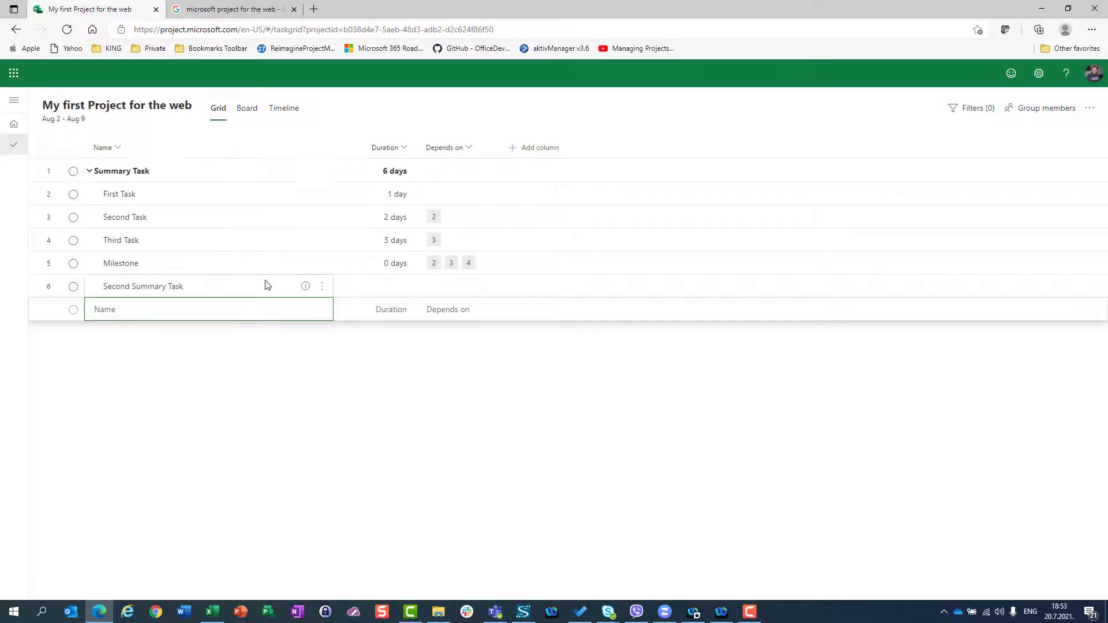
left_click(321, 287)
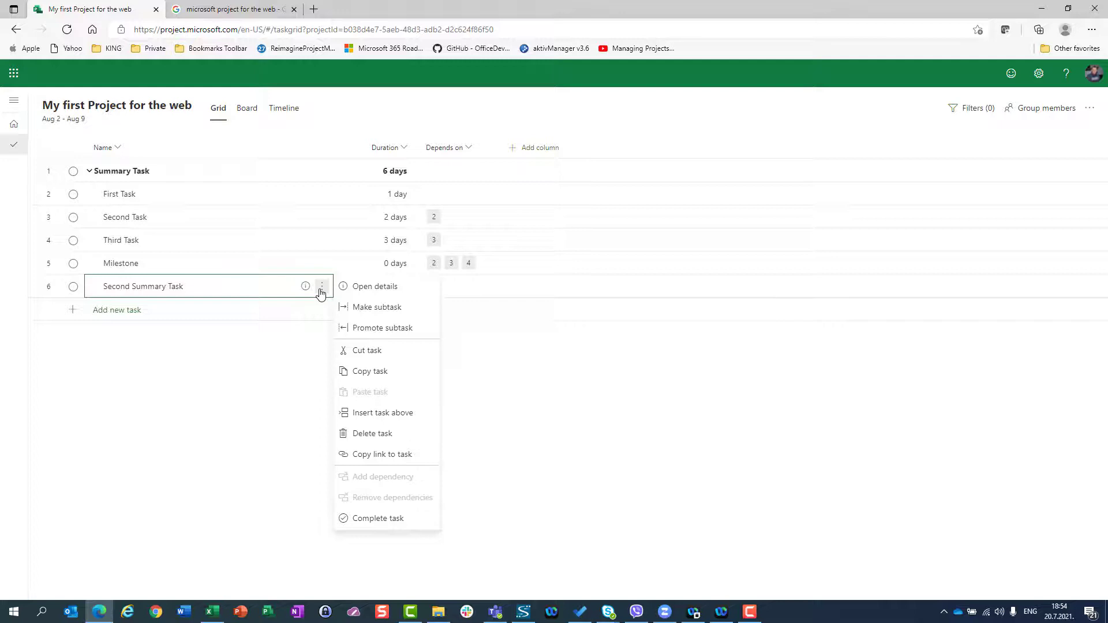
left_click(366, 330)
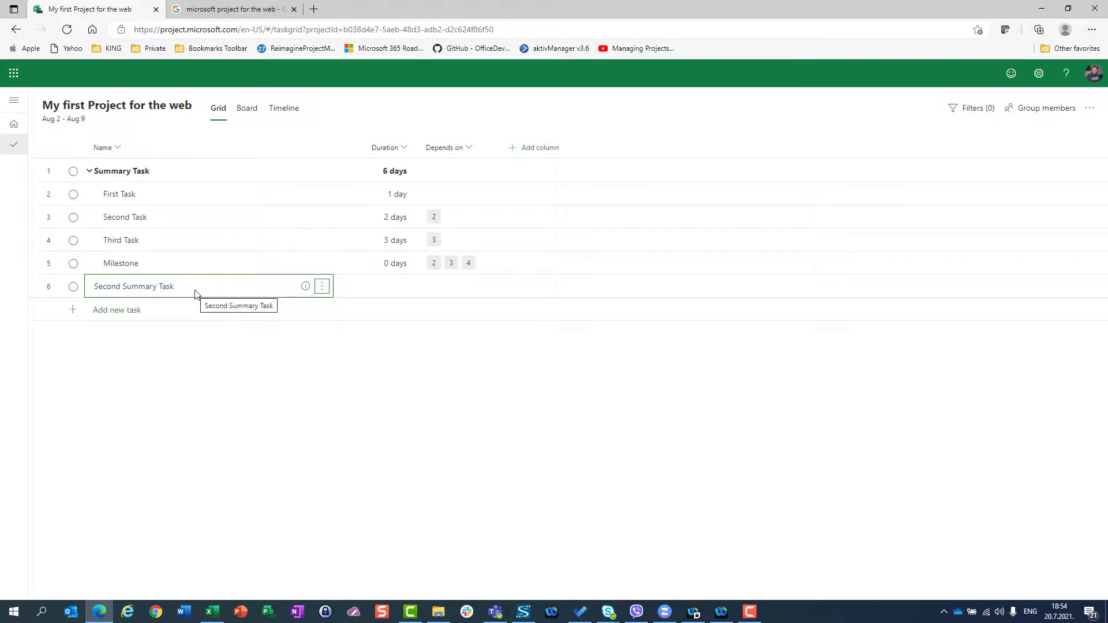
- Add rows named Fourth Task, Fifth Task and sixth Task, then dismiss the empty row
left_click(142, 310)
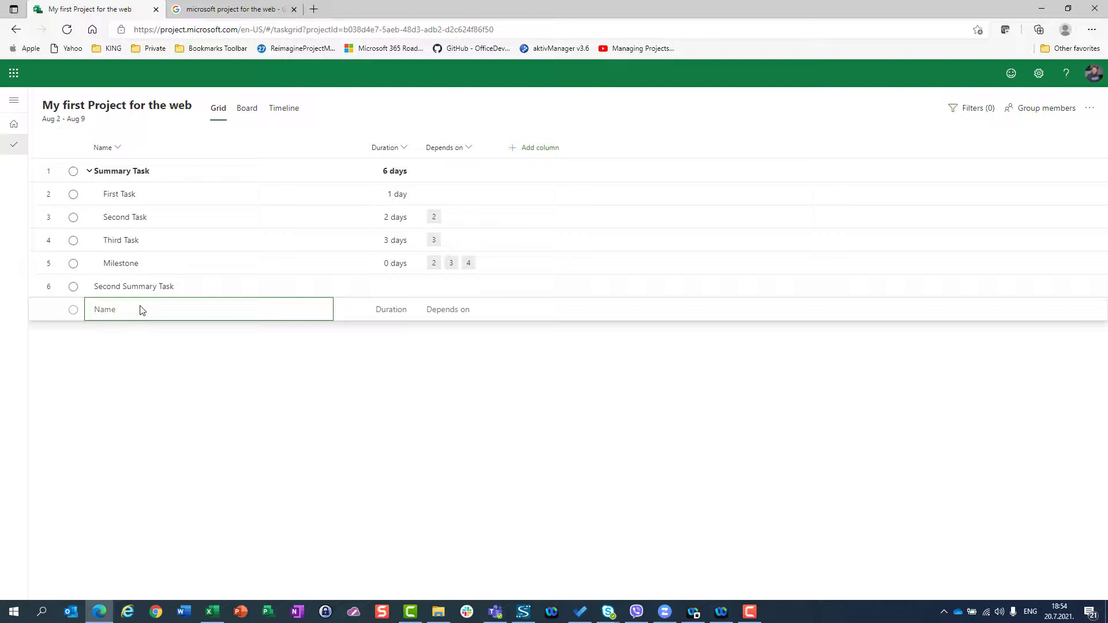
type("Fourth Task")
key("Return")
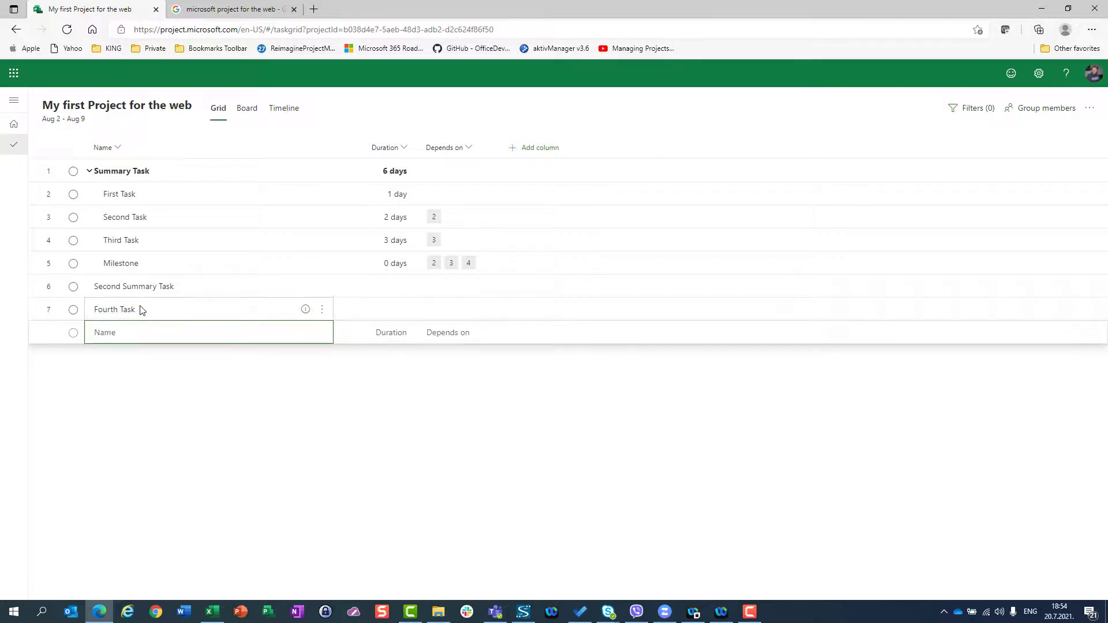
type("Fifth Task")
key("Return")
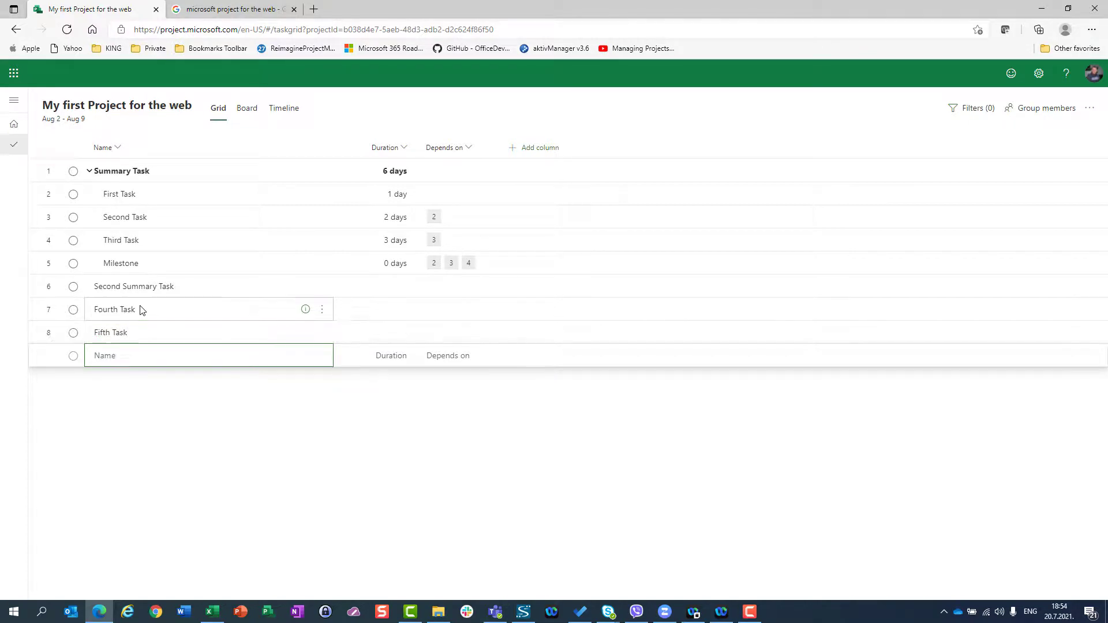
type("sixth Task")
key("Return")
key("Escape")
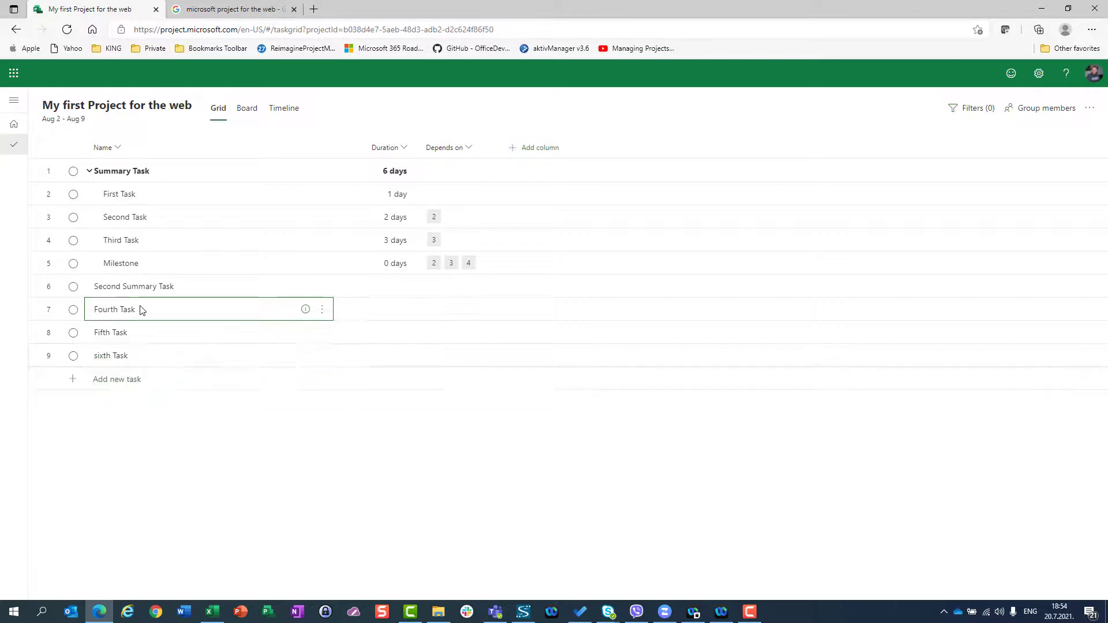
key("Left")
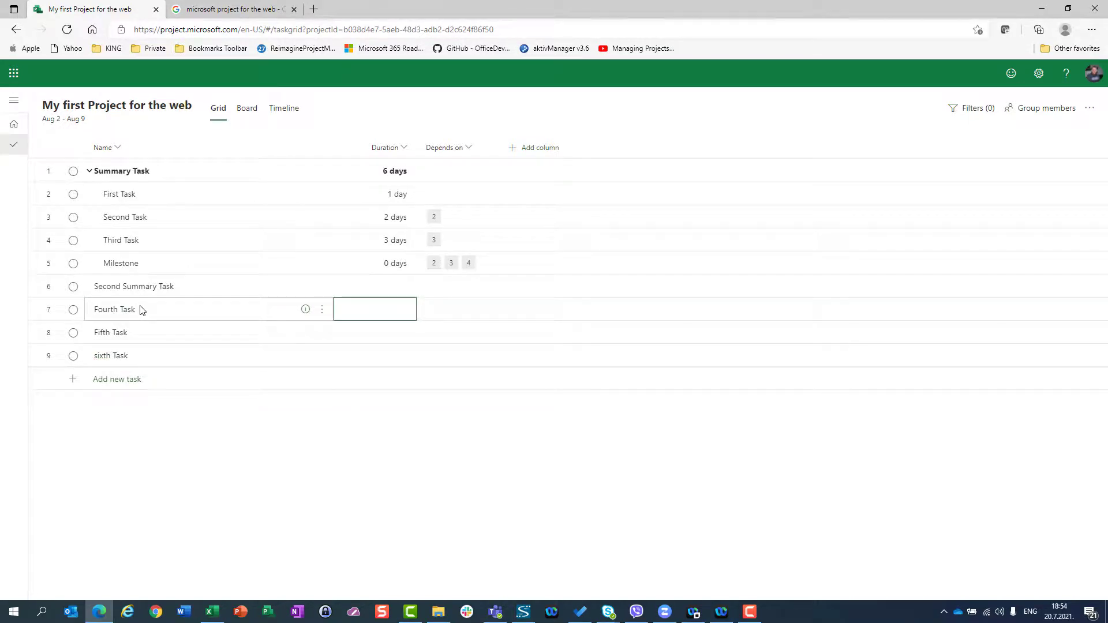
- Enter durations of 4, 5 and 6 days for Fourth, Fifth and sixth Task
type("4")
key("Return")
type("5")
key("Return")
type("6")
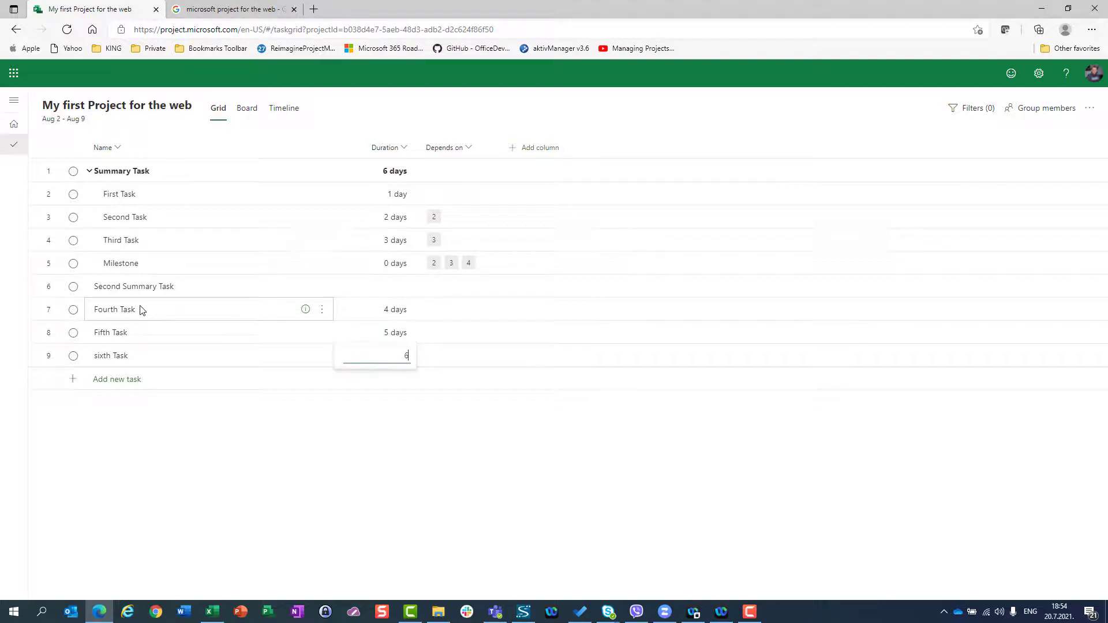
- Rename 'sixth Task' to 'Sixth Task' with a capital S
left_click(111, 357)
left_click(111, 358)
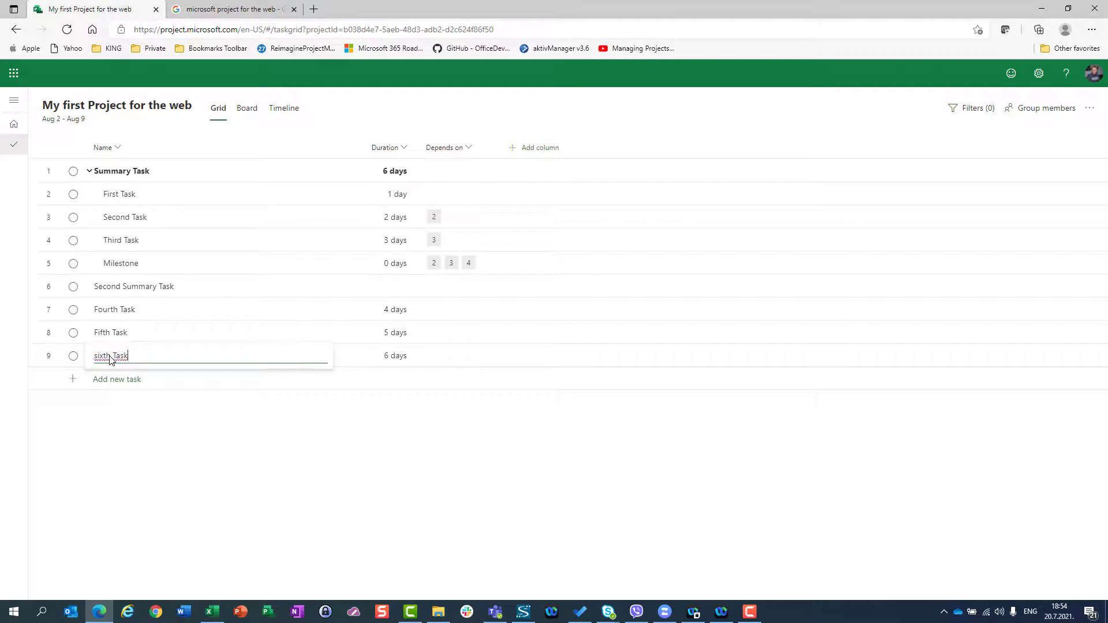
key("Delete")
type("S")
key("Return")
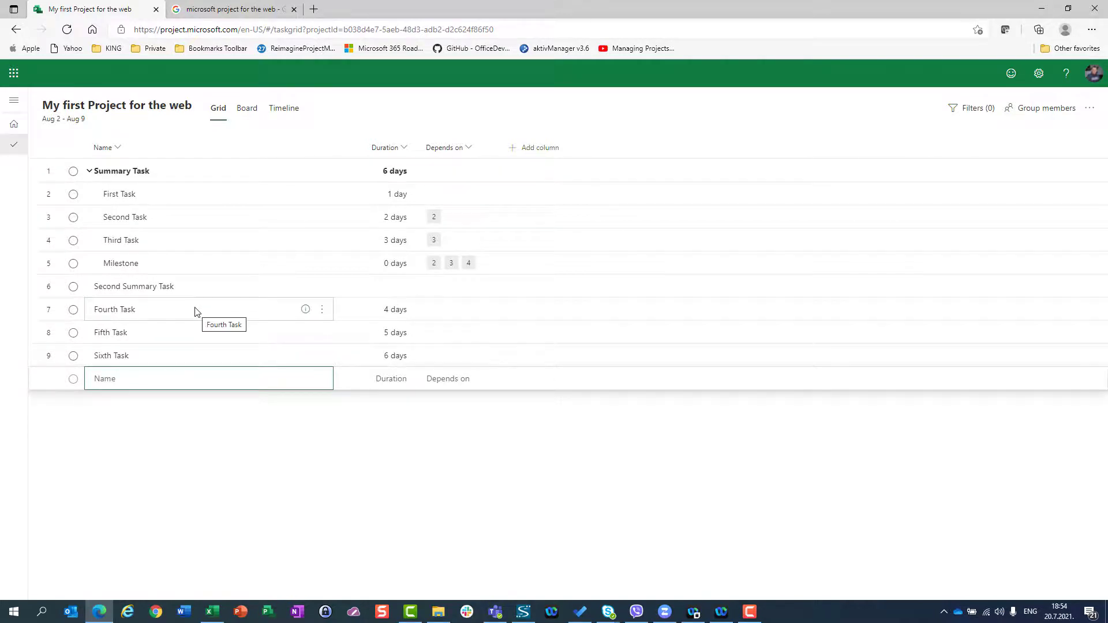
left_click(459, 309)
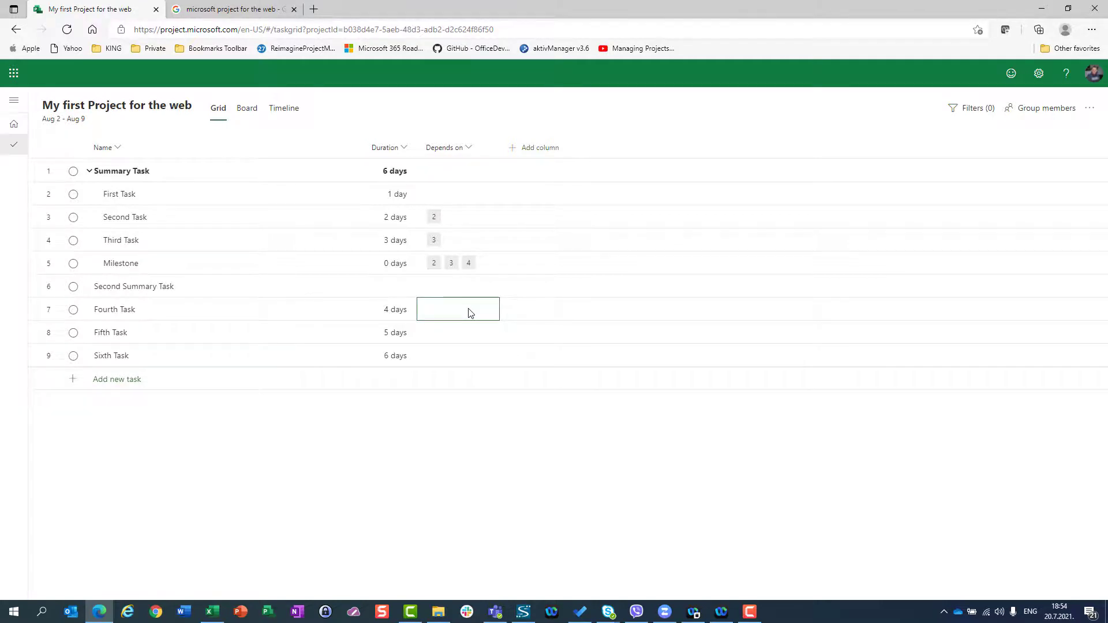
- Set predecessors: Fourth Task after Milestone, Fifth after Fourth, Sixth after Fifth
type("Milestone")
key("Return")
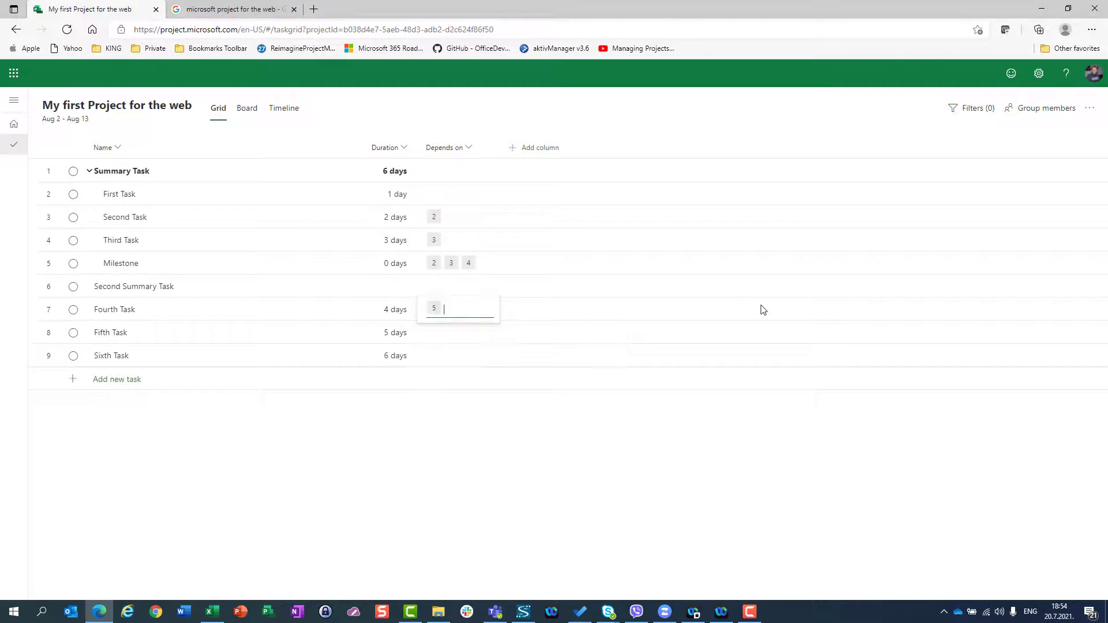
left_click(436, 338)
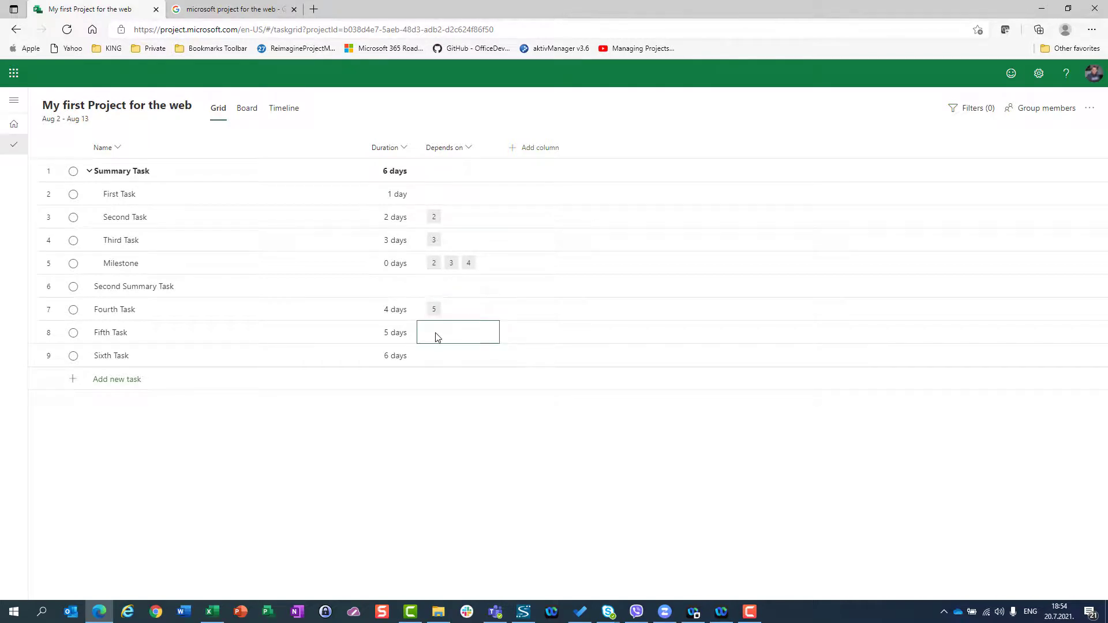
type("Fif")
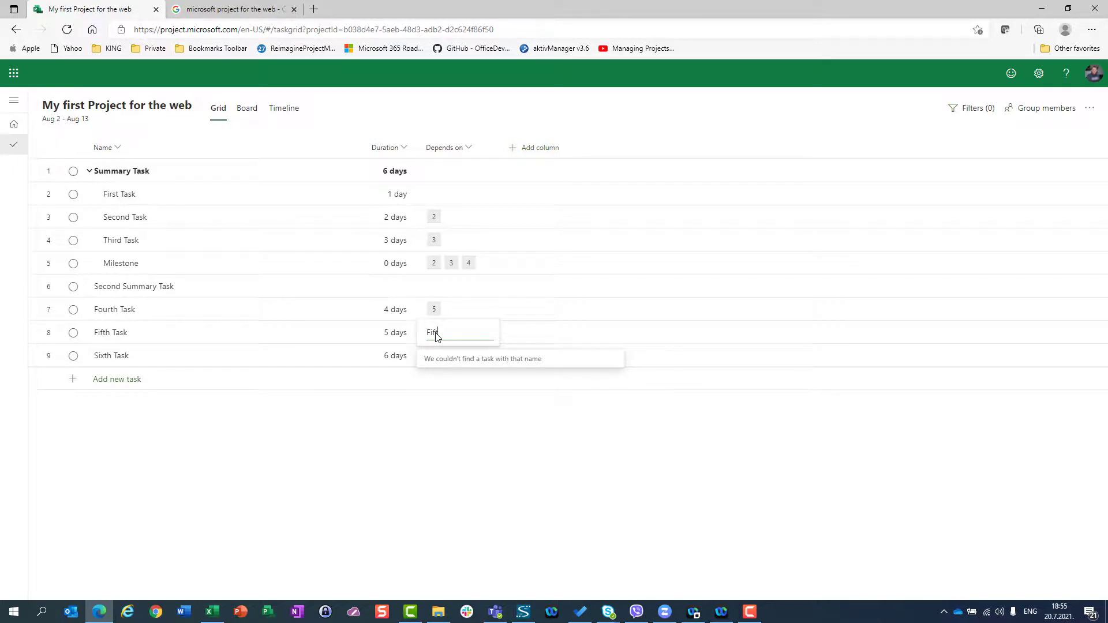
key("BackSpace")
key("BackSpace")
key("BackSpace")
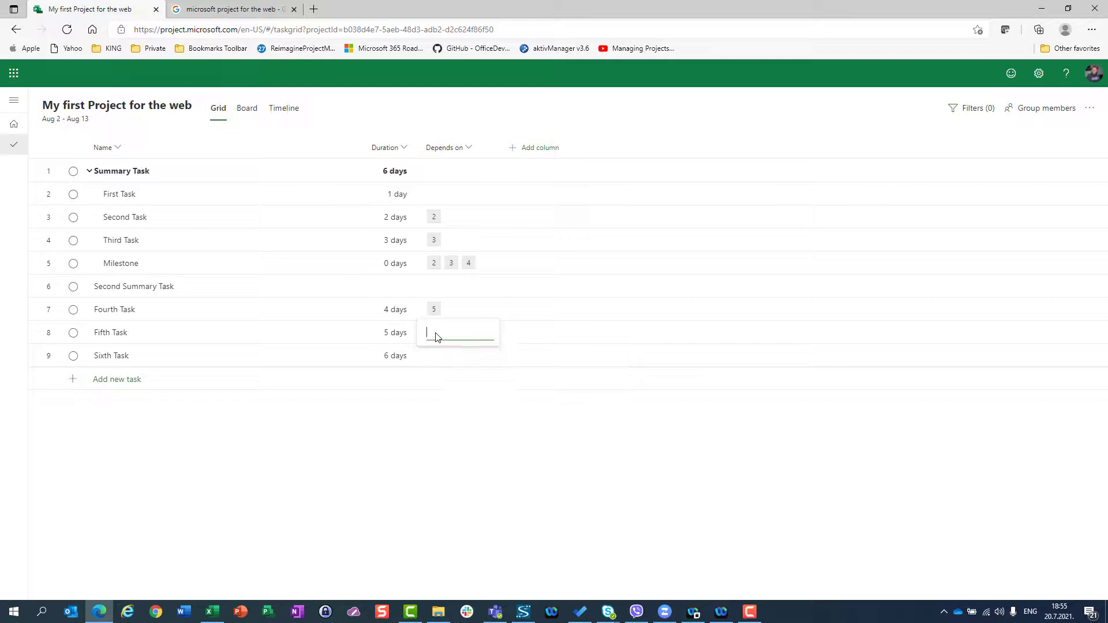
type("First Task")
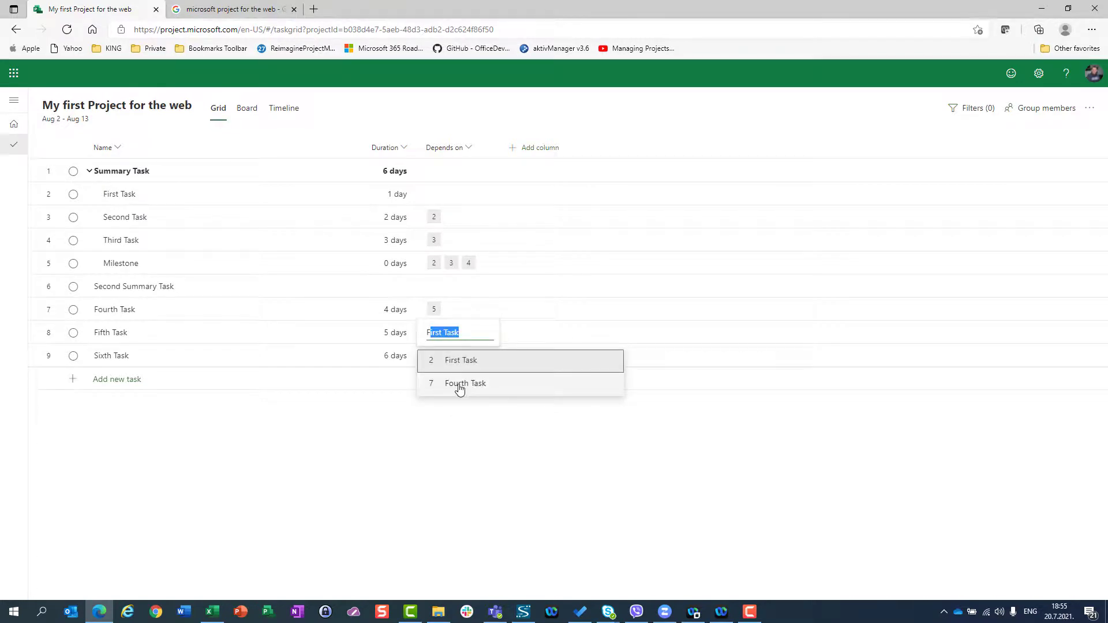
left_click(460, 389)
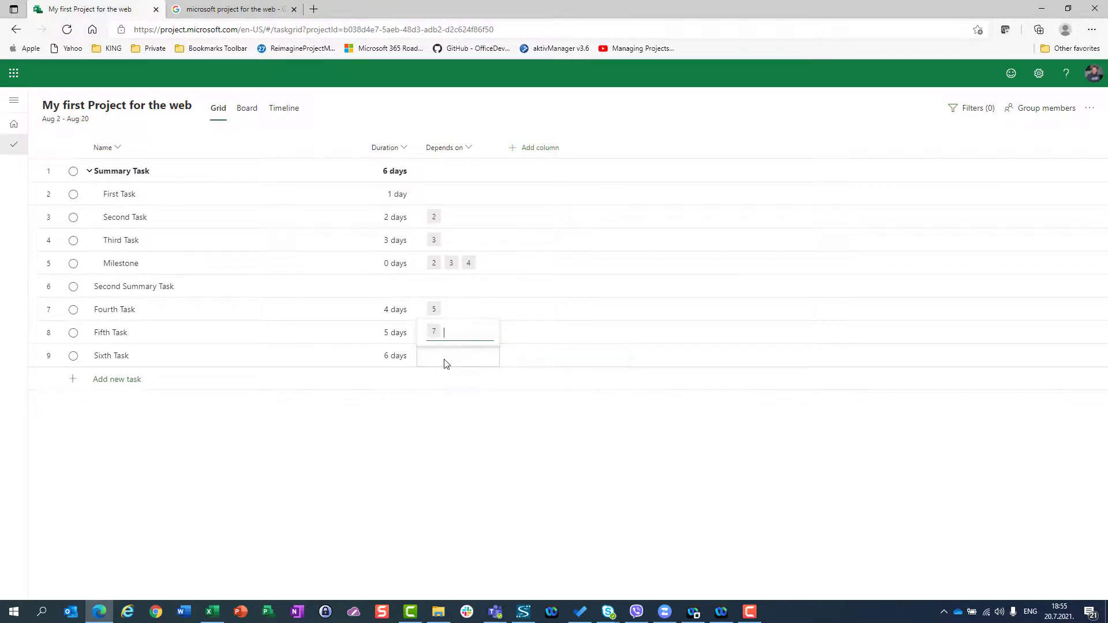
left_click(444, 363)
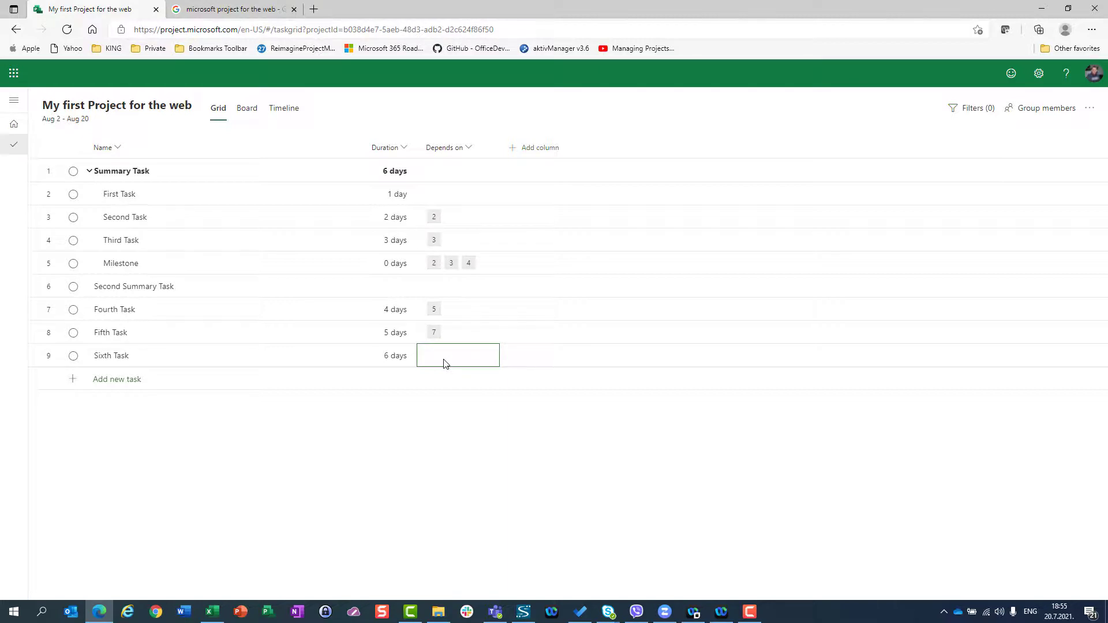
type("Fifth Task")
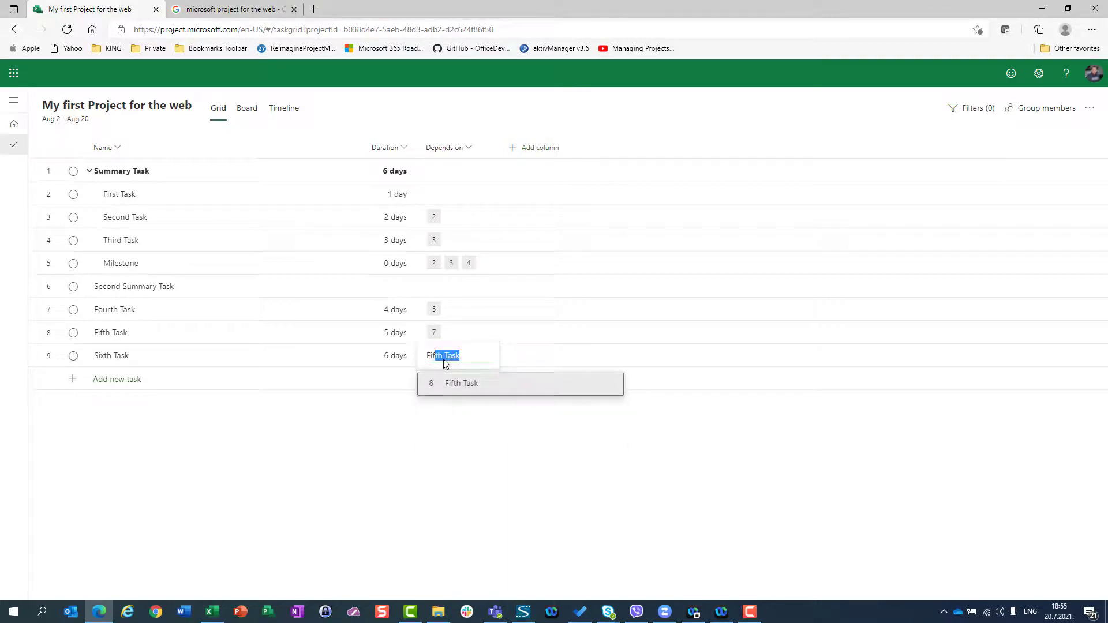
left_click(455, 387)
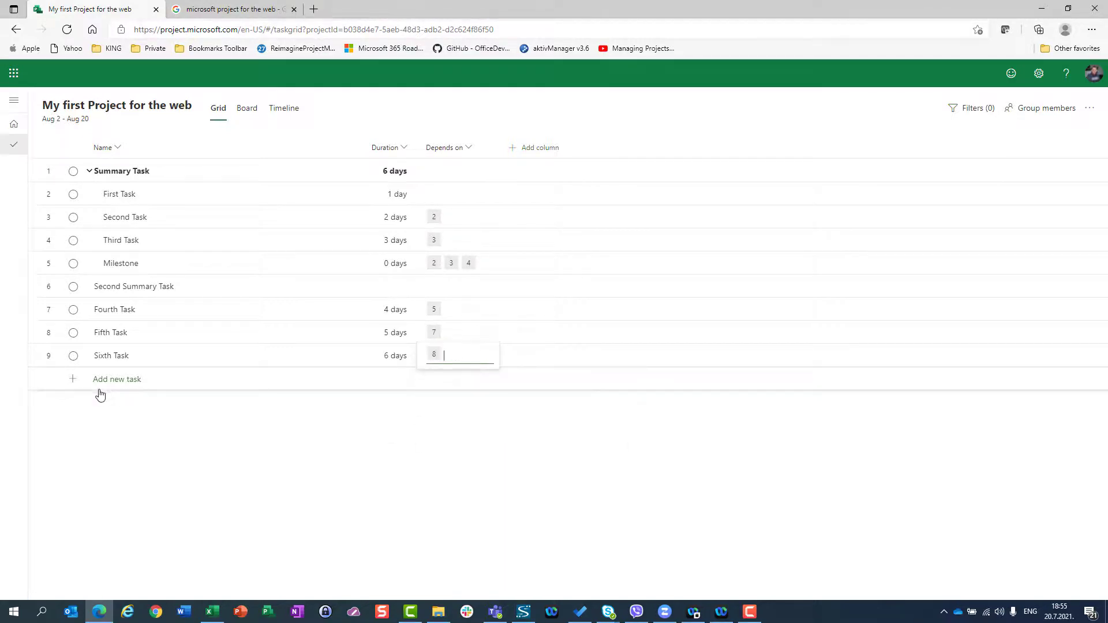
left_click(120, 385)
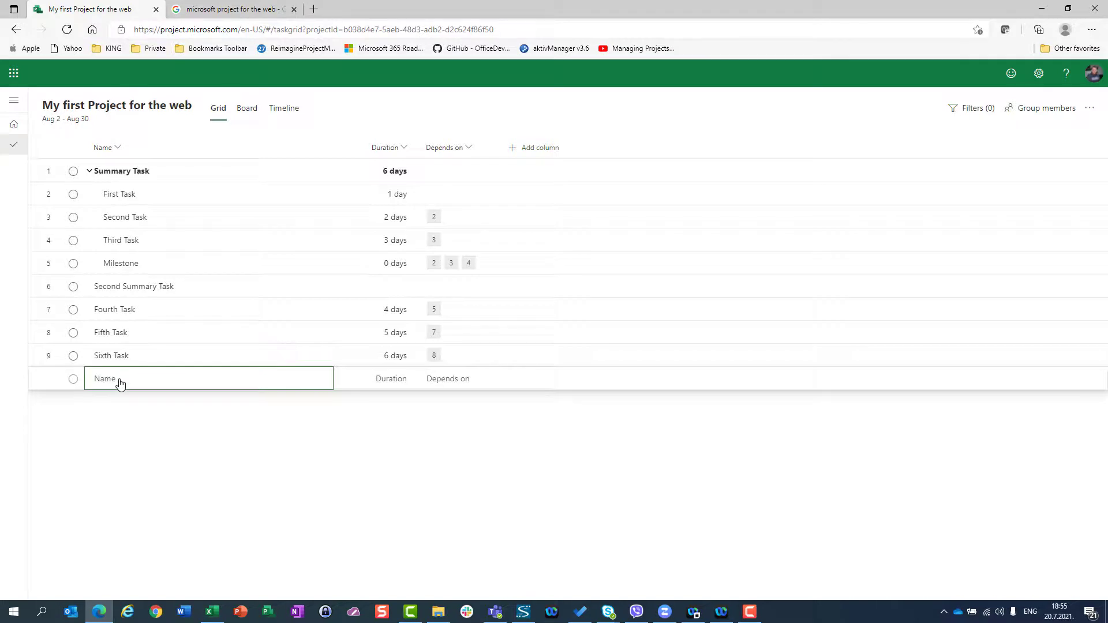
- Add 'Milestone 2' with a 0-day duration, depending on task 9 (Sixth Task)
type("Milestone 2")
left_click(382, 383)
type("0")
key("Return")
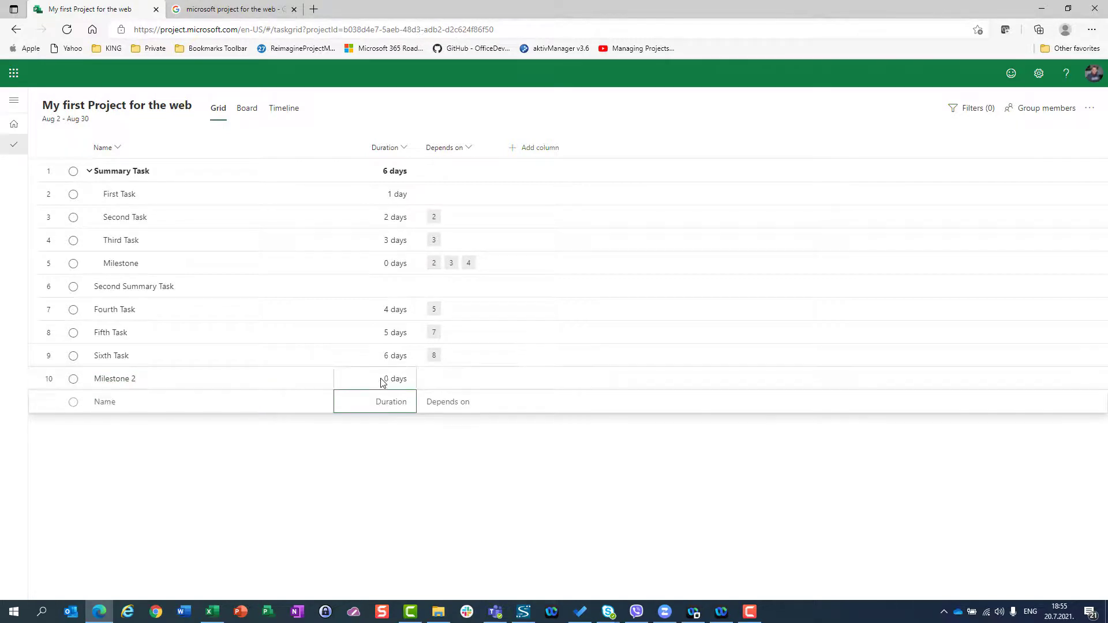
key("Up")
key("Right")
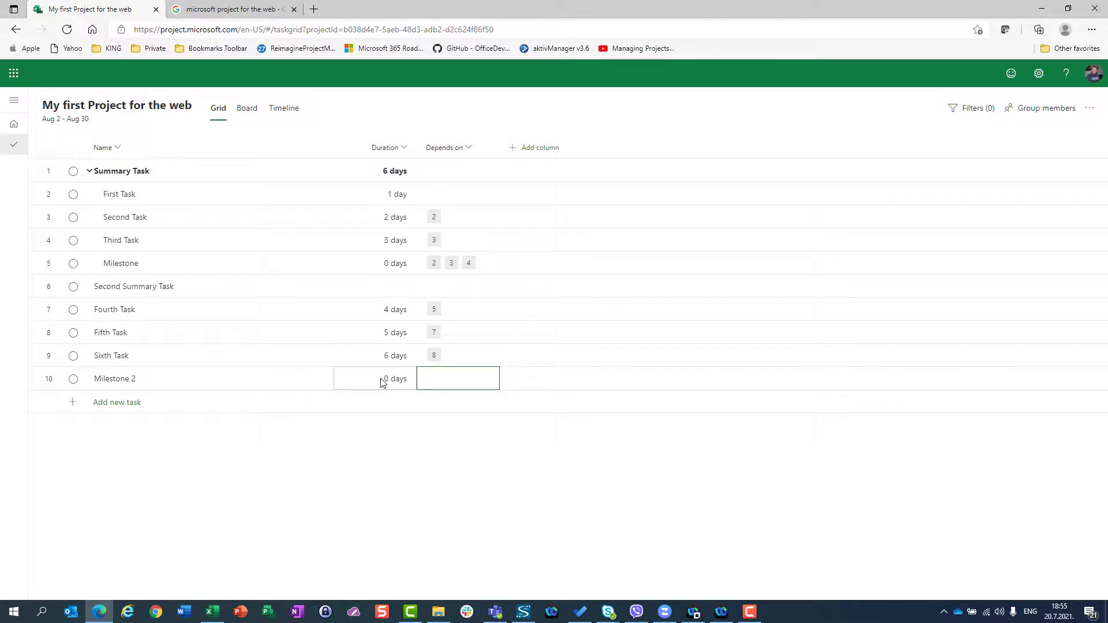
type("9")
key("Return")
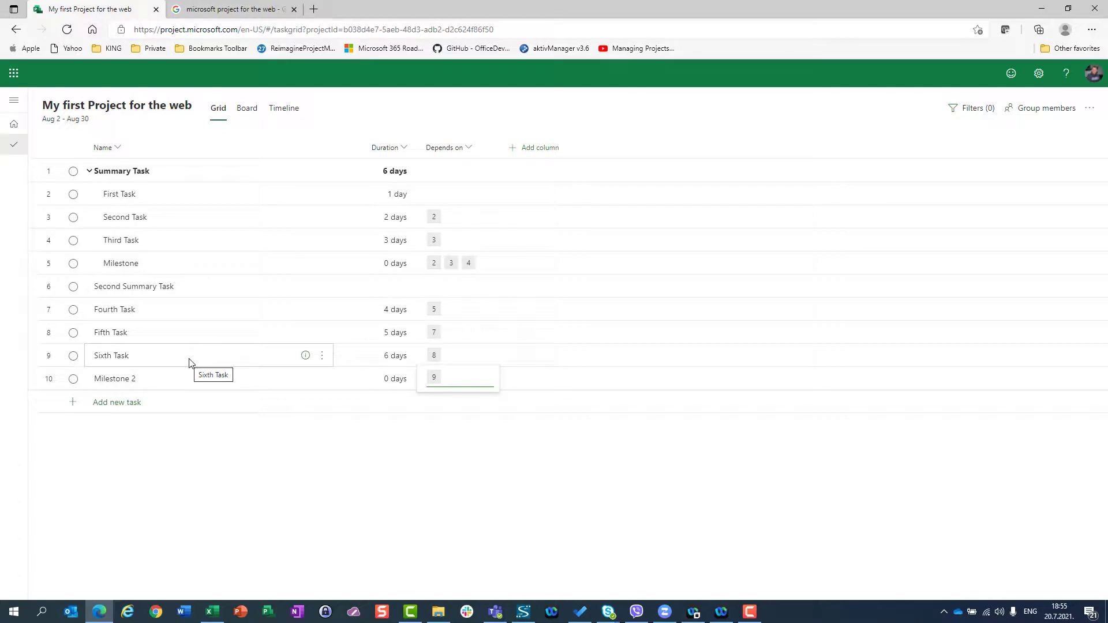
- Make rows 7–10, Fourth Task through Milestone 2, subtasks of Second Summary Task
left_click(188, 319)
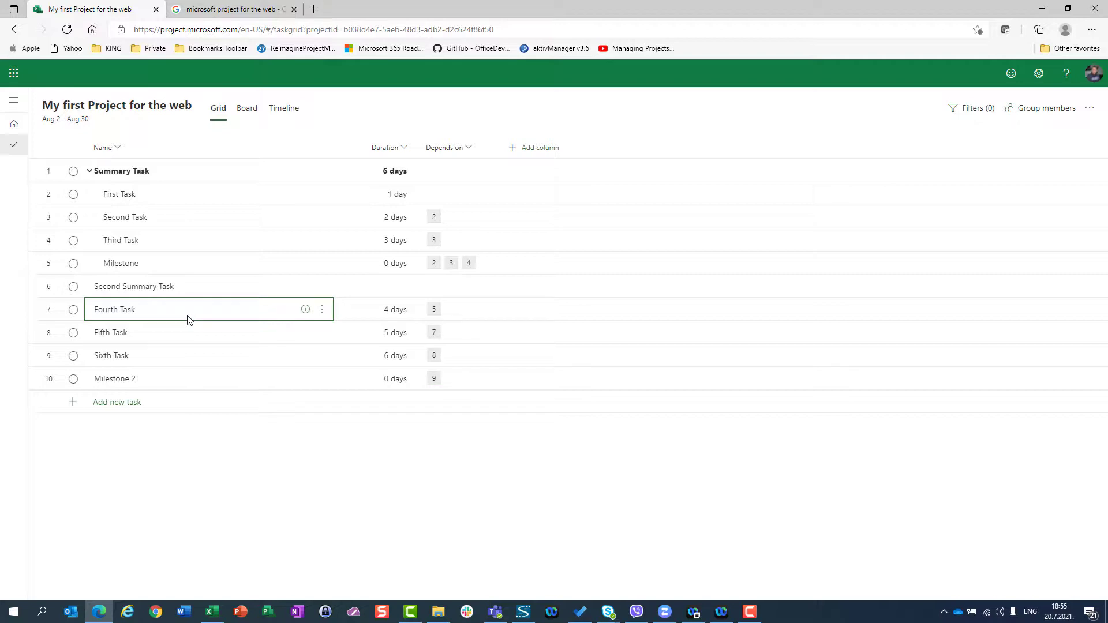
key("shift+Down")
key("shift+Down")
key("shift+Down")
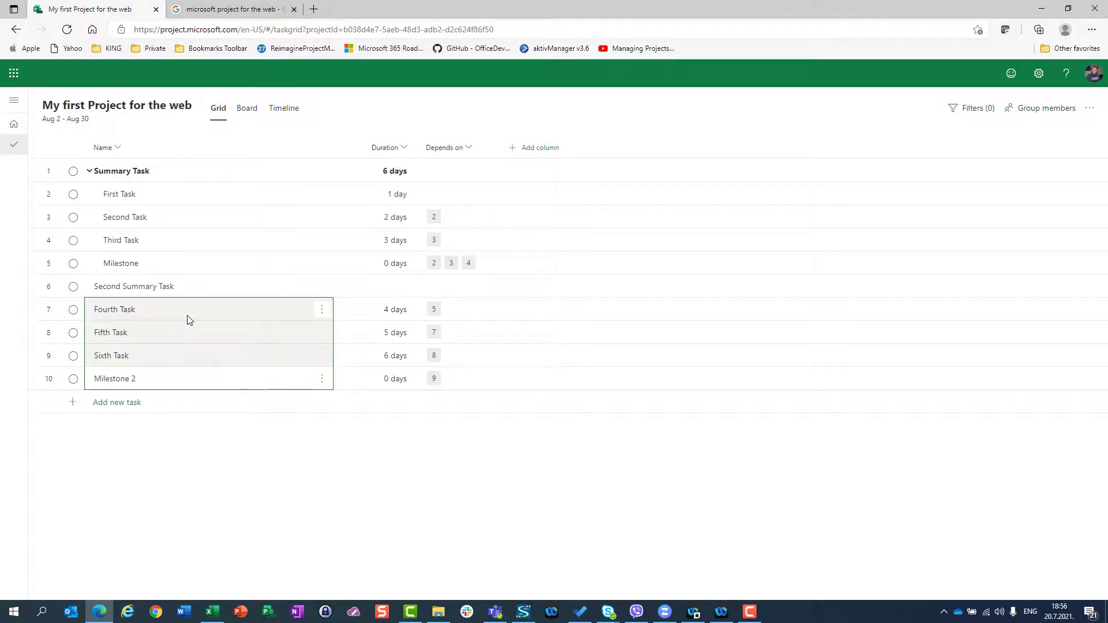
right_click(188, 319)
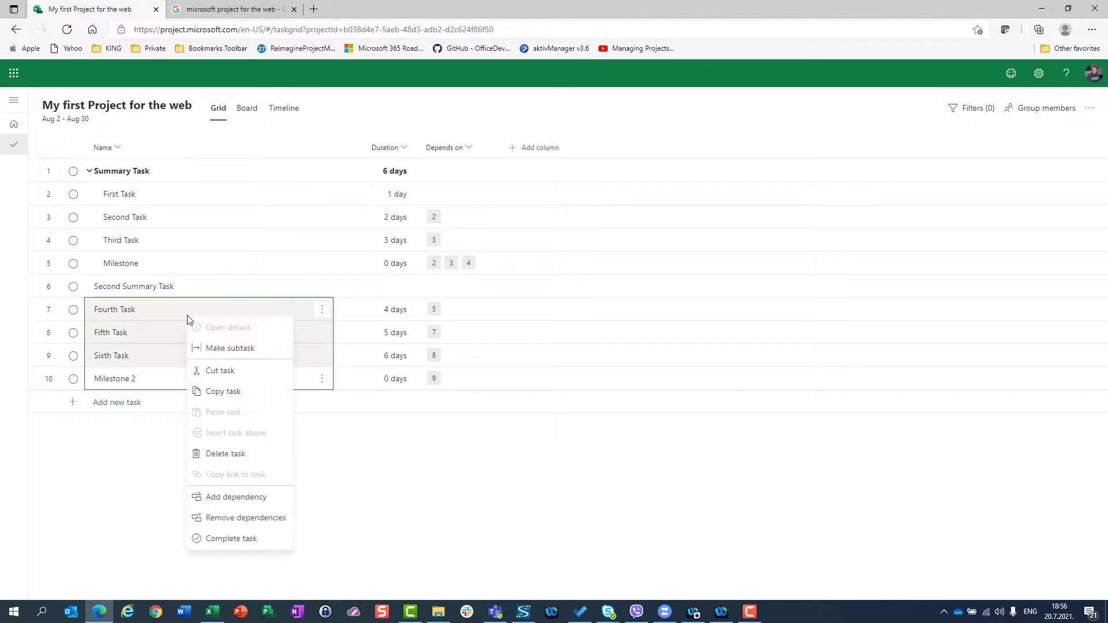
left_click(214, 349)
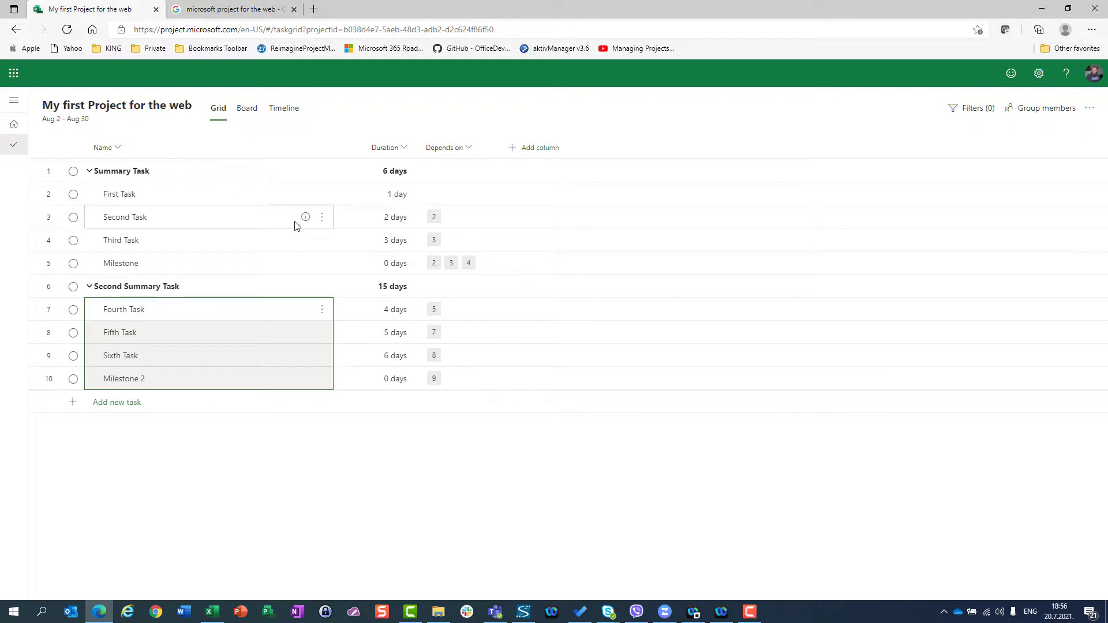
- View Second Task's details pane, then close it
left_click(305, 219)
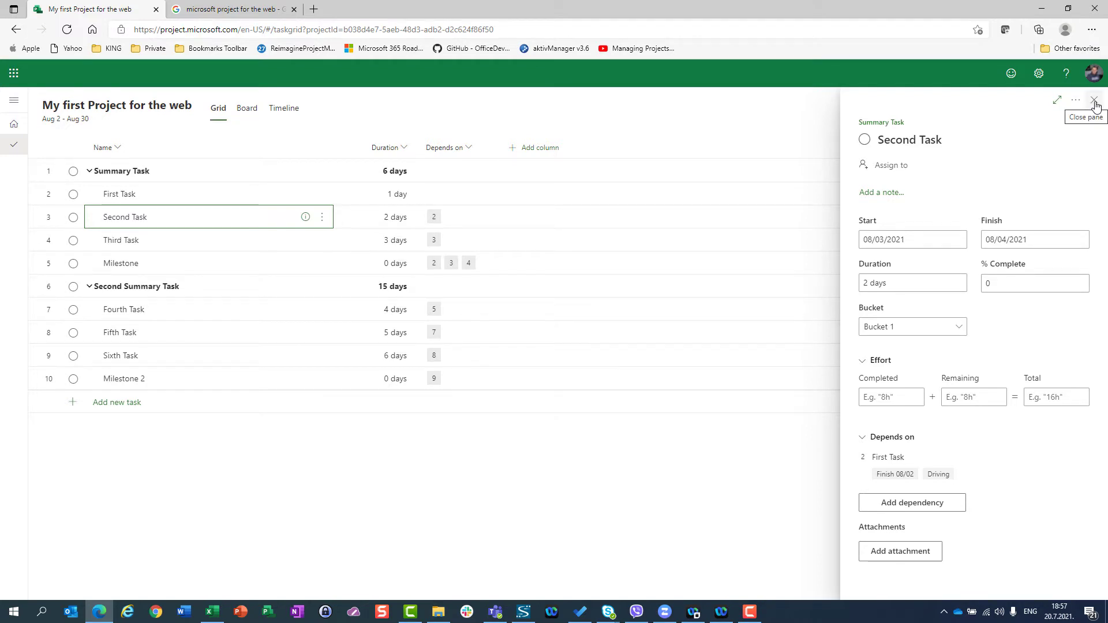
left_click(1095, 103)
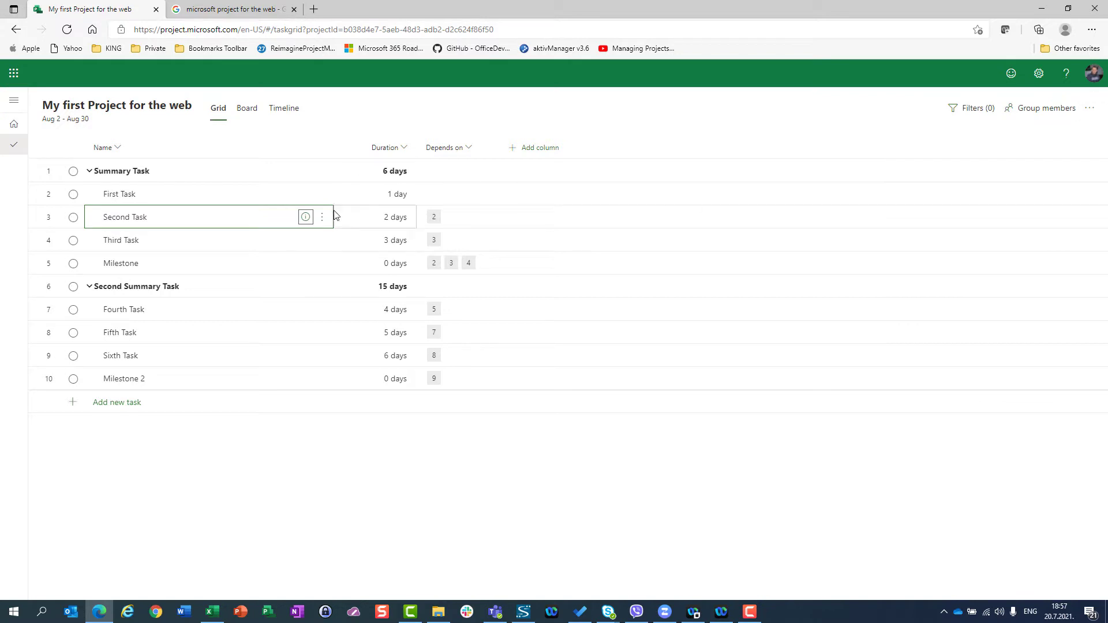
- Return to the Project home page and bring up the actions for My first Project for the web
left_click(15, 30)
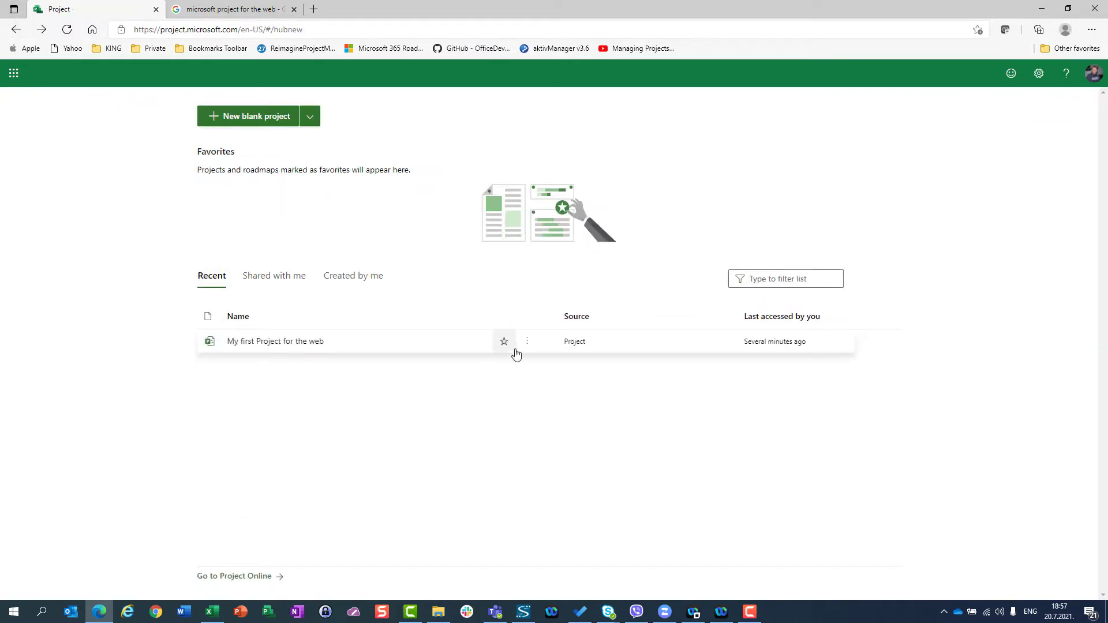
left_click(527, 343)
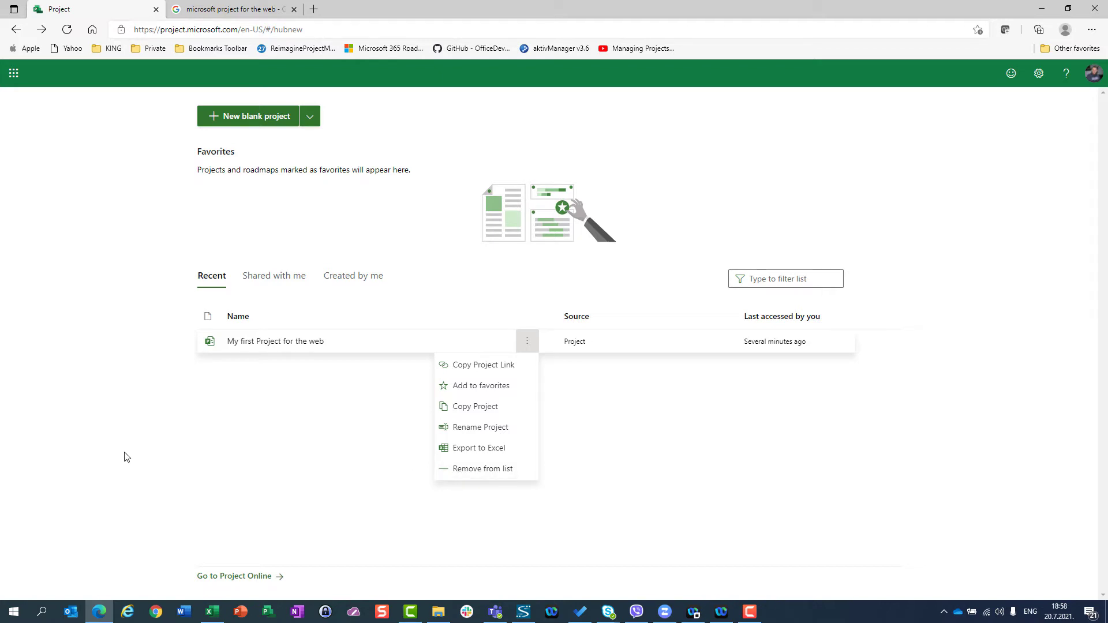
- Open My first Project for the web and choose Delete project from its details pane's more actions
left_click(263, 342)
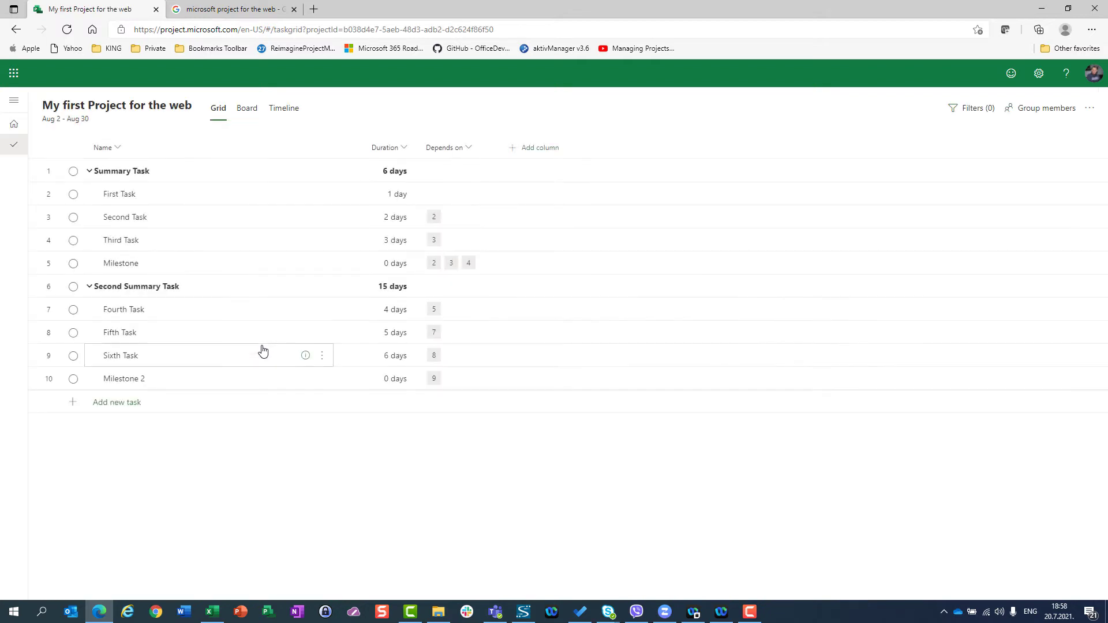
left_click(149, 109)
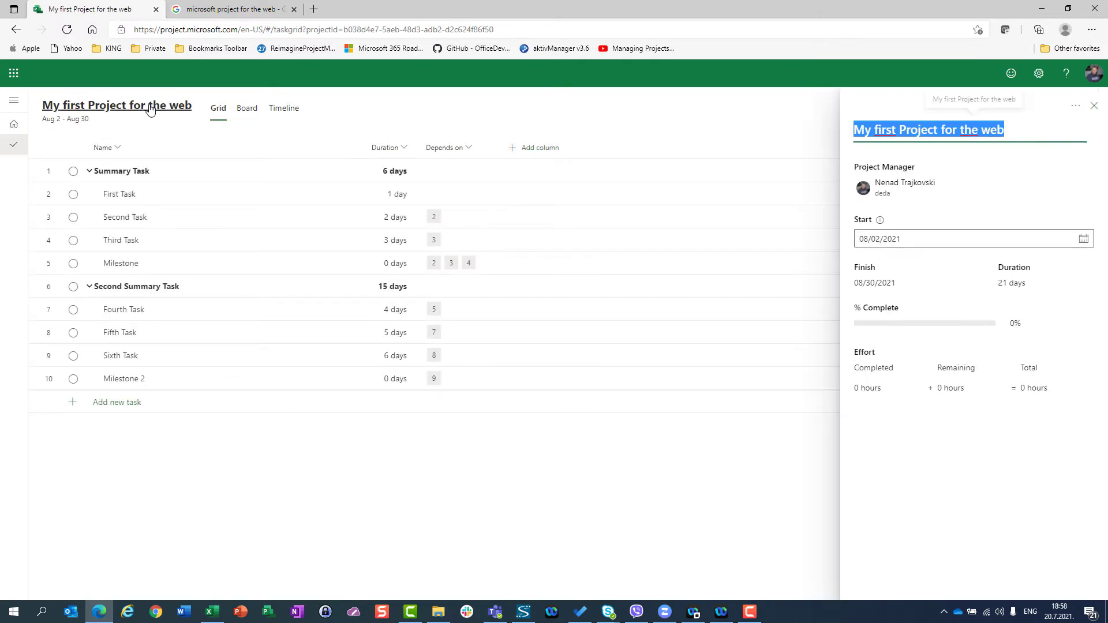
left_click(1075, 109)
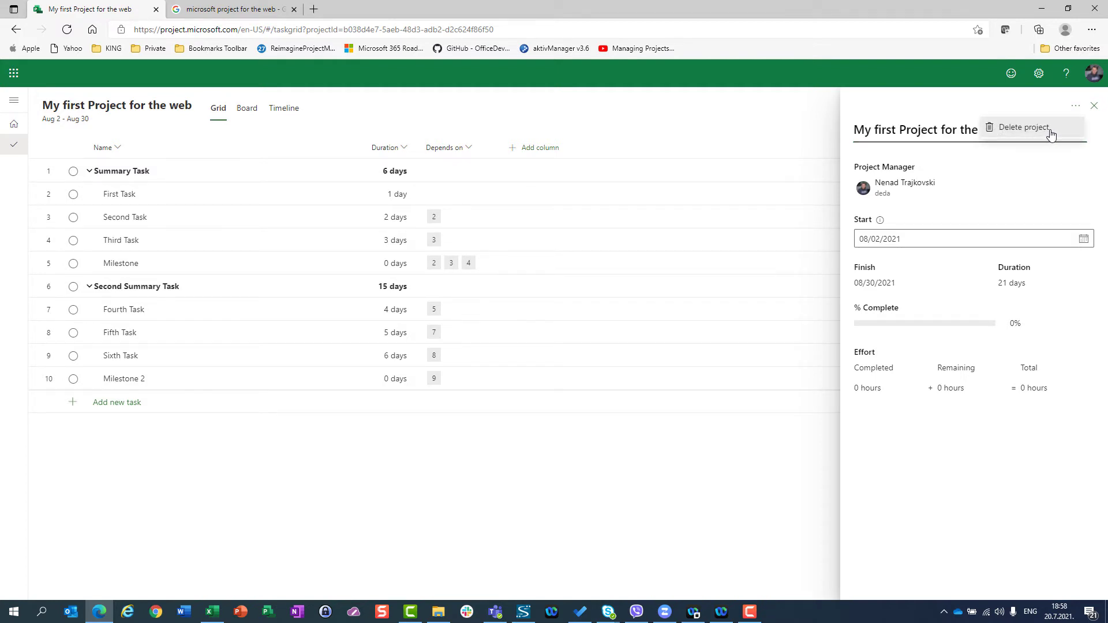
left_click(1023, 128)
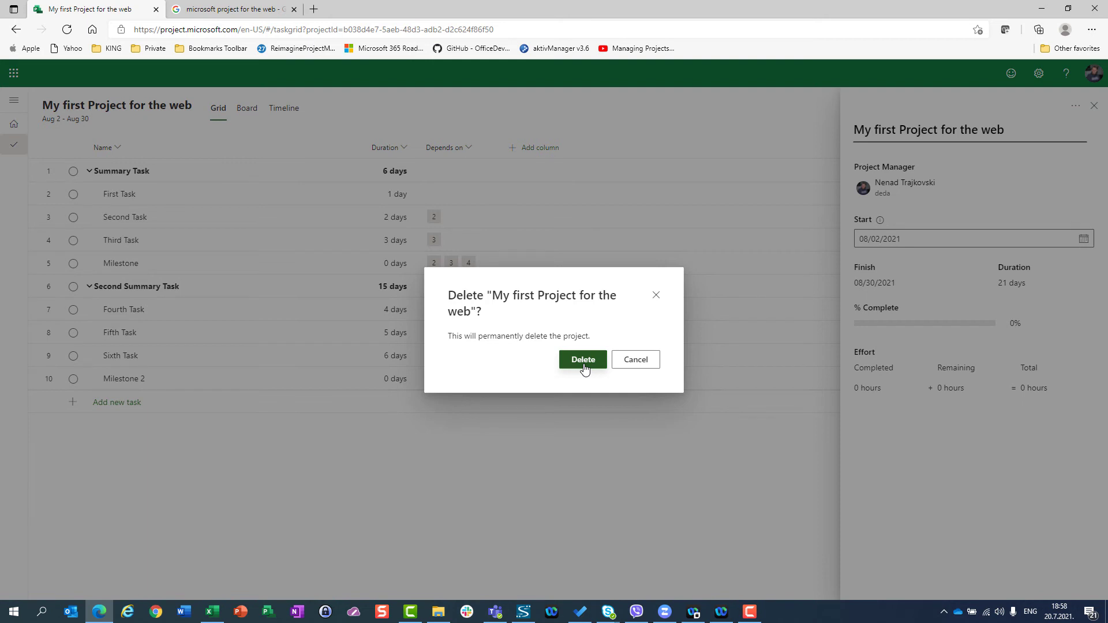
- Confirm permanently deleting My first Project for the web
left_click(583, 360)
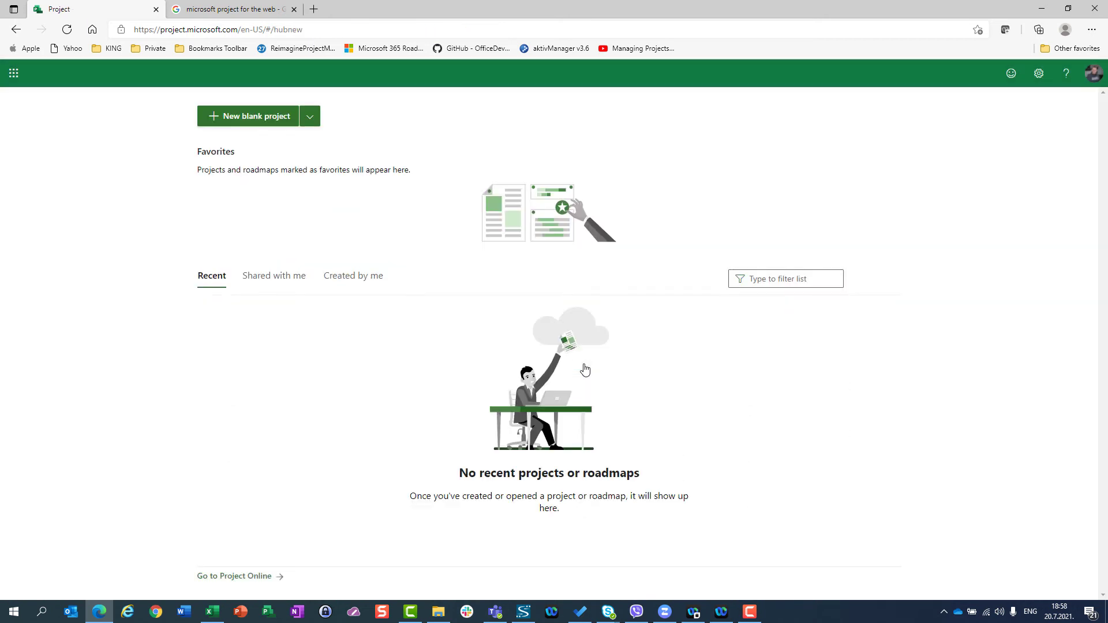